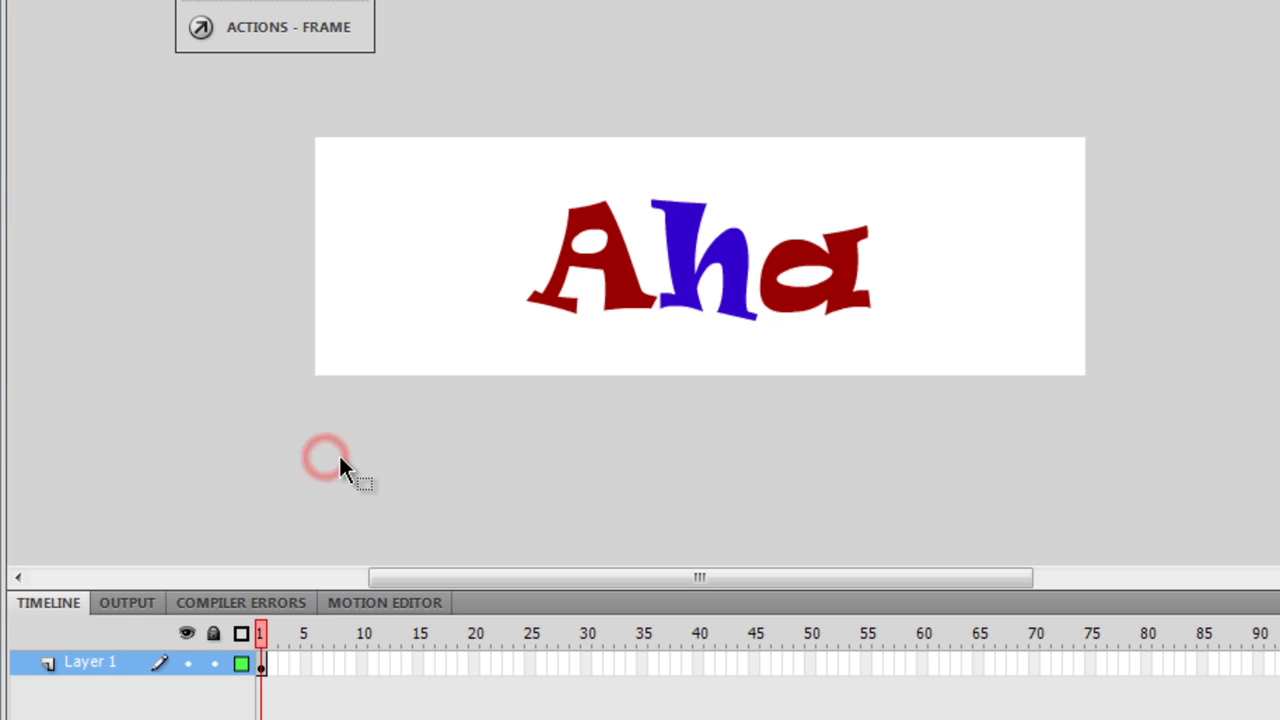
Step: Test-play the red and blue Aha animation with Ctrl+Enter
key("ctrl+Return")
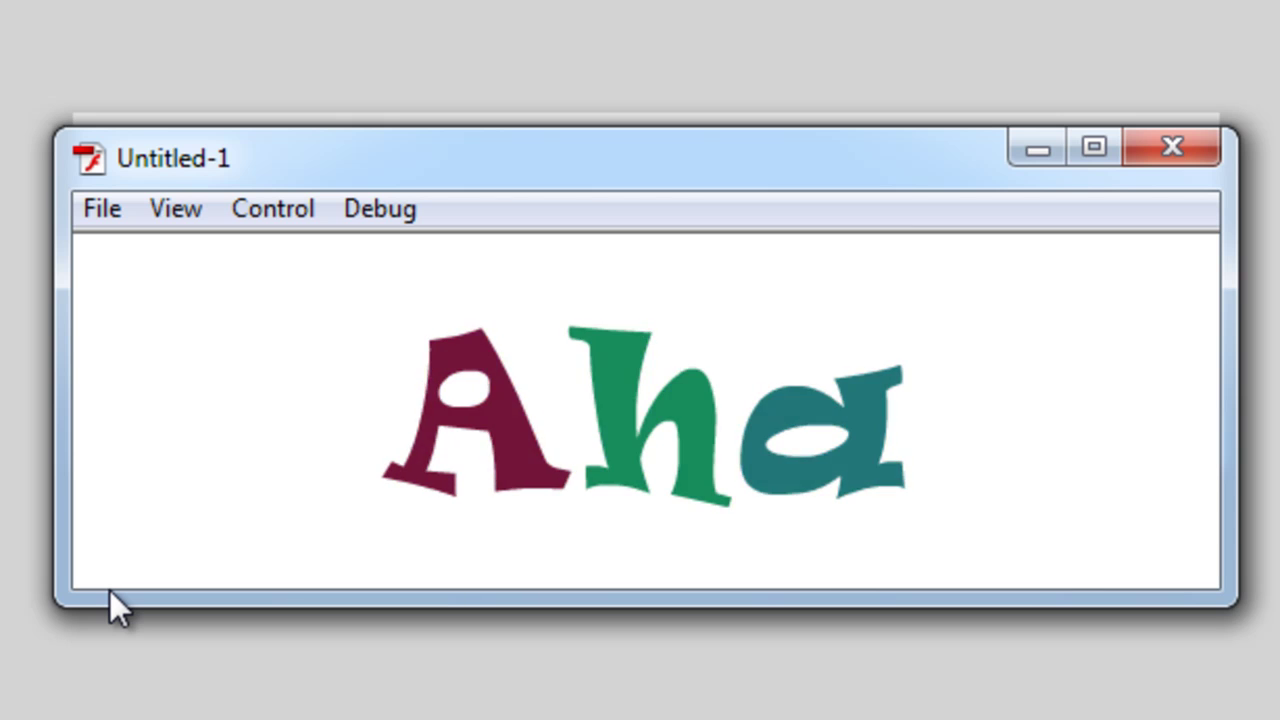
Step: Close the Flash Player window once the Aha test movie has played
left_click(1210, 151)
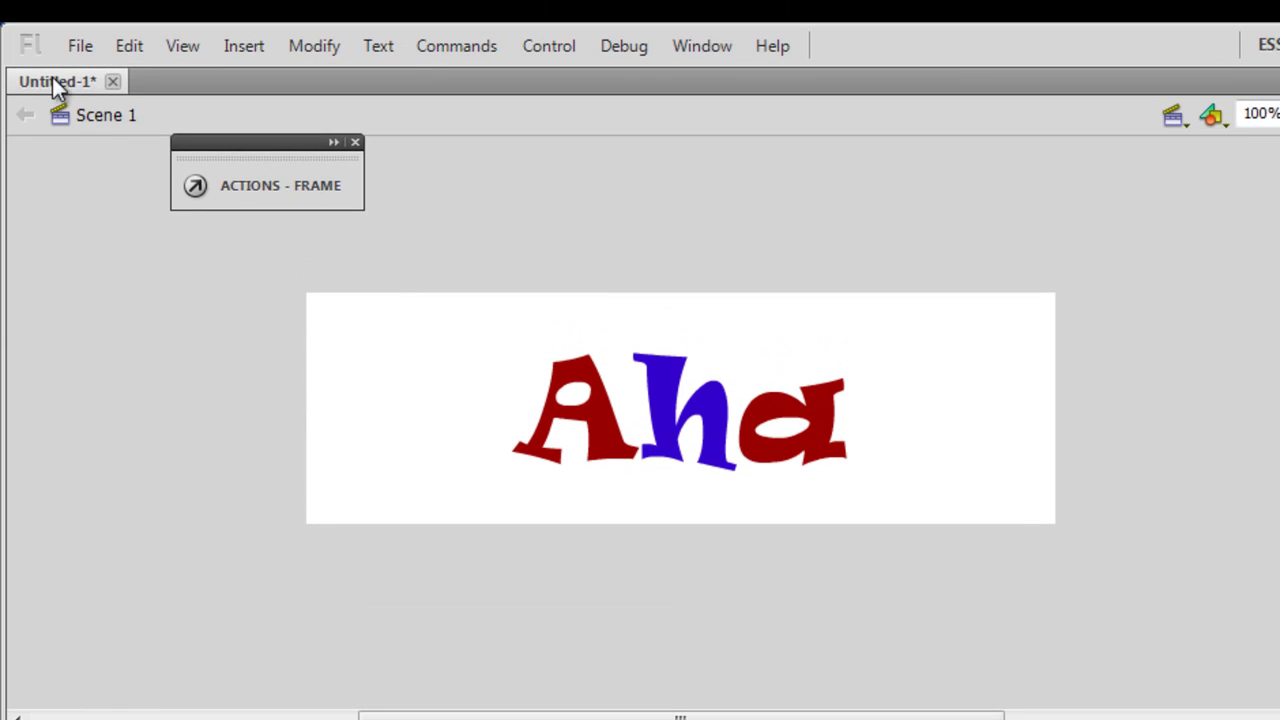
Step: Create a new ActionScript 3.0 document with a 550 x 170 px stage
left_click(75, 46)
left_click(92, 75)
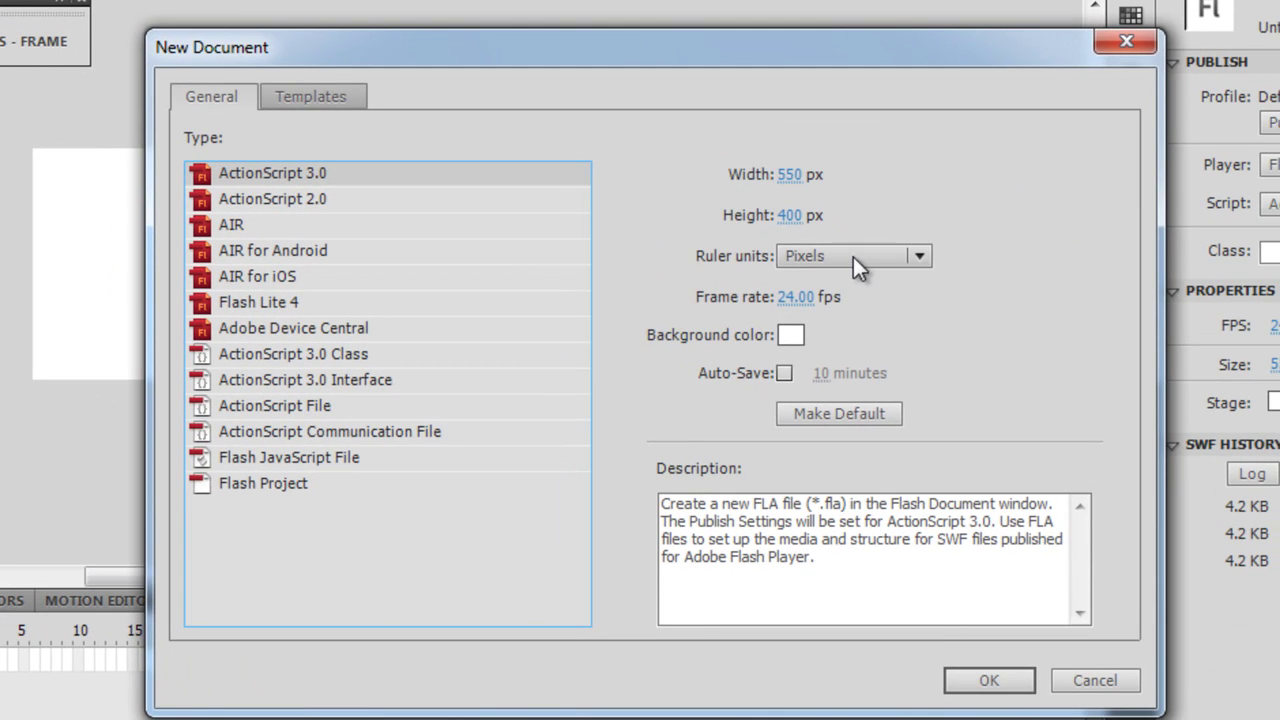
left_click(787, 217)
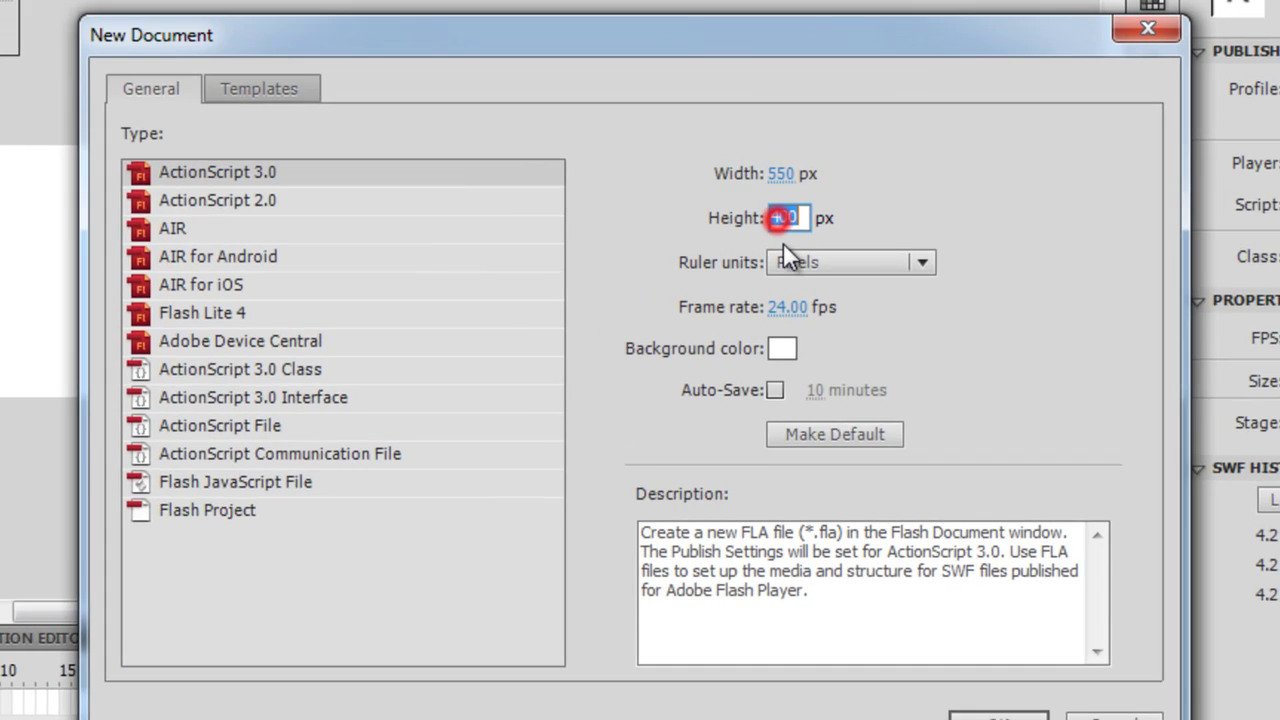
type("17")
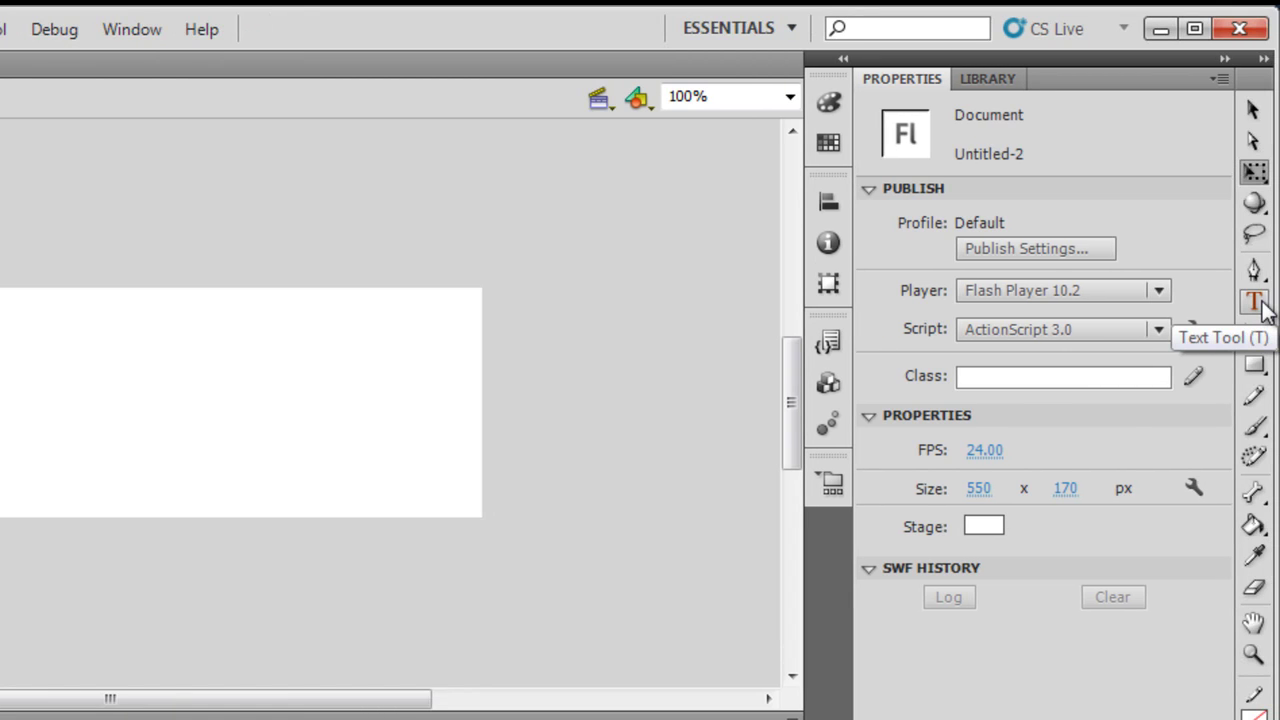
Step: Set text to Ravie 96 pt in blue #0066FF and start a text box on the stage
left_click(1262, 310)
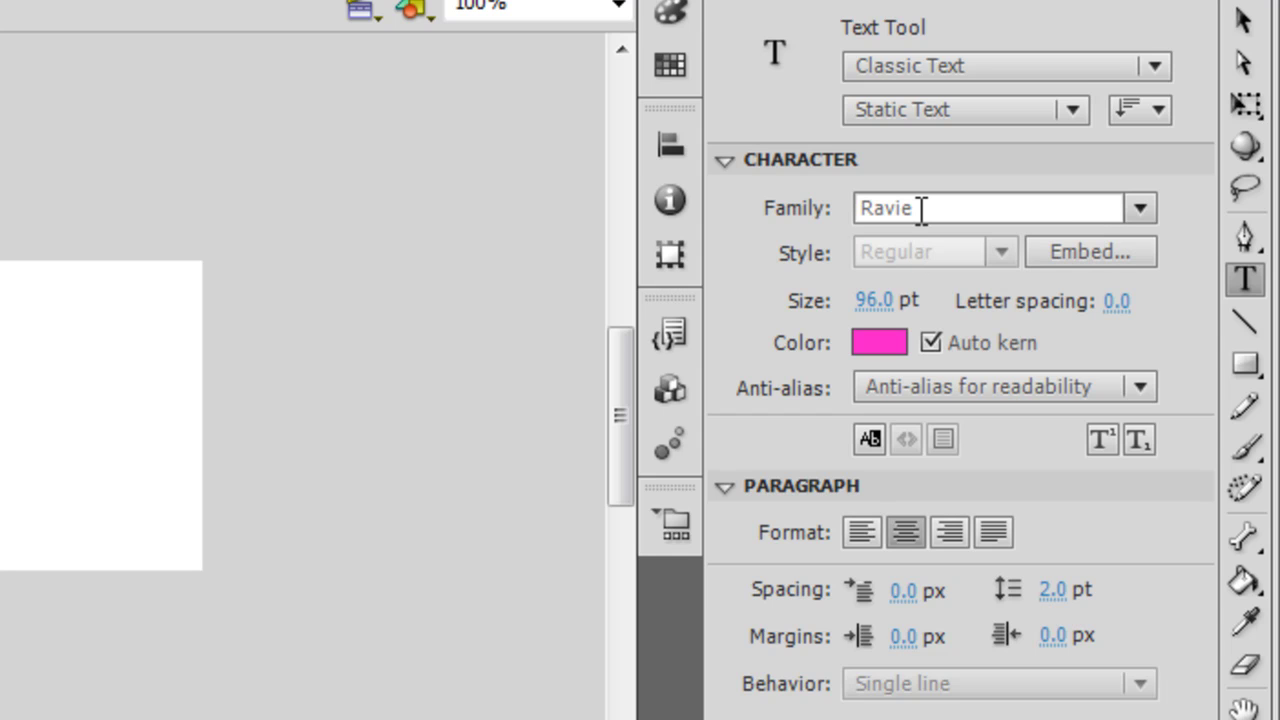
left_click(879, 342)
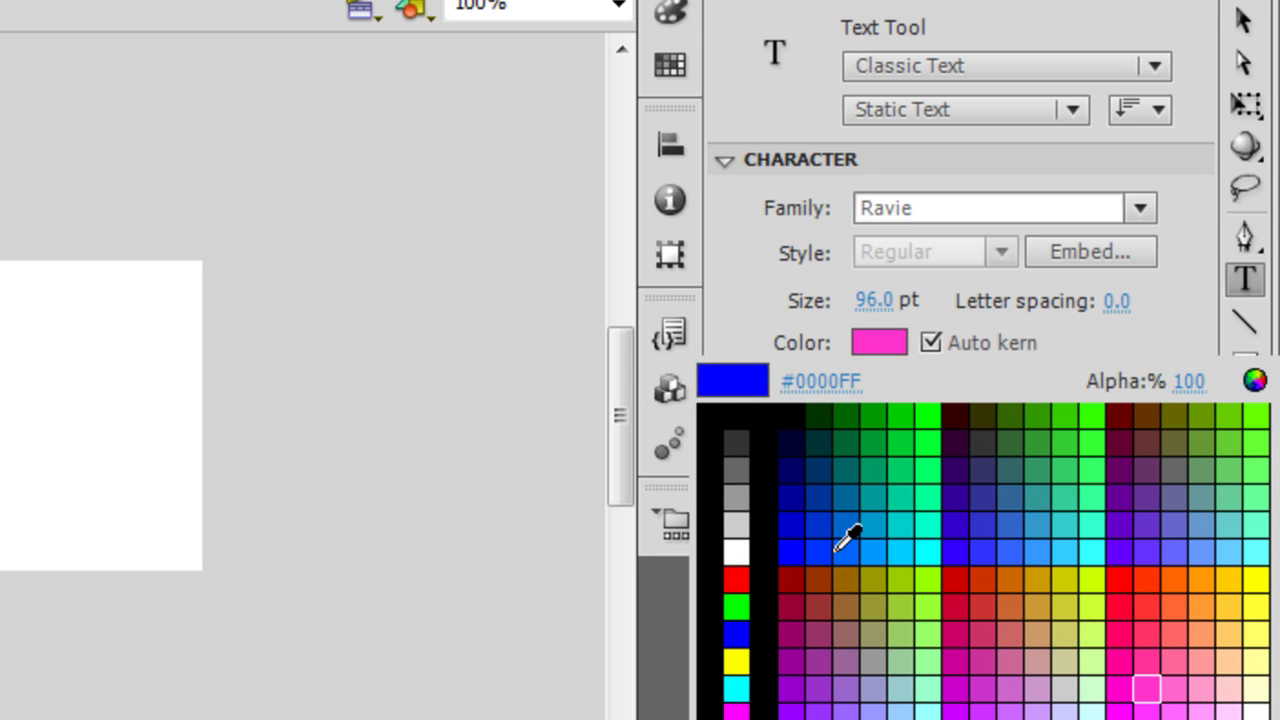
left_click(835, 550)
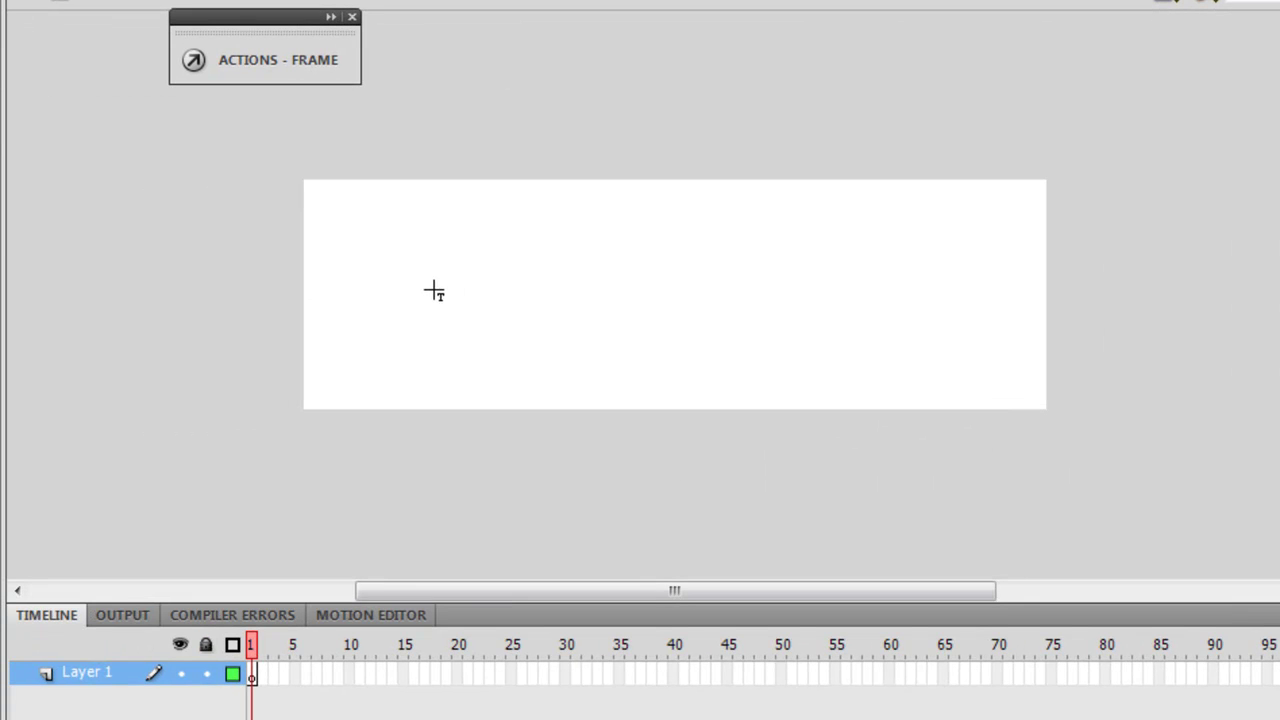
left_click(92, 326)
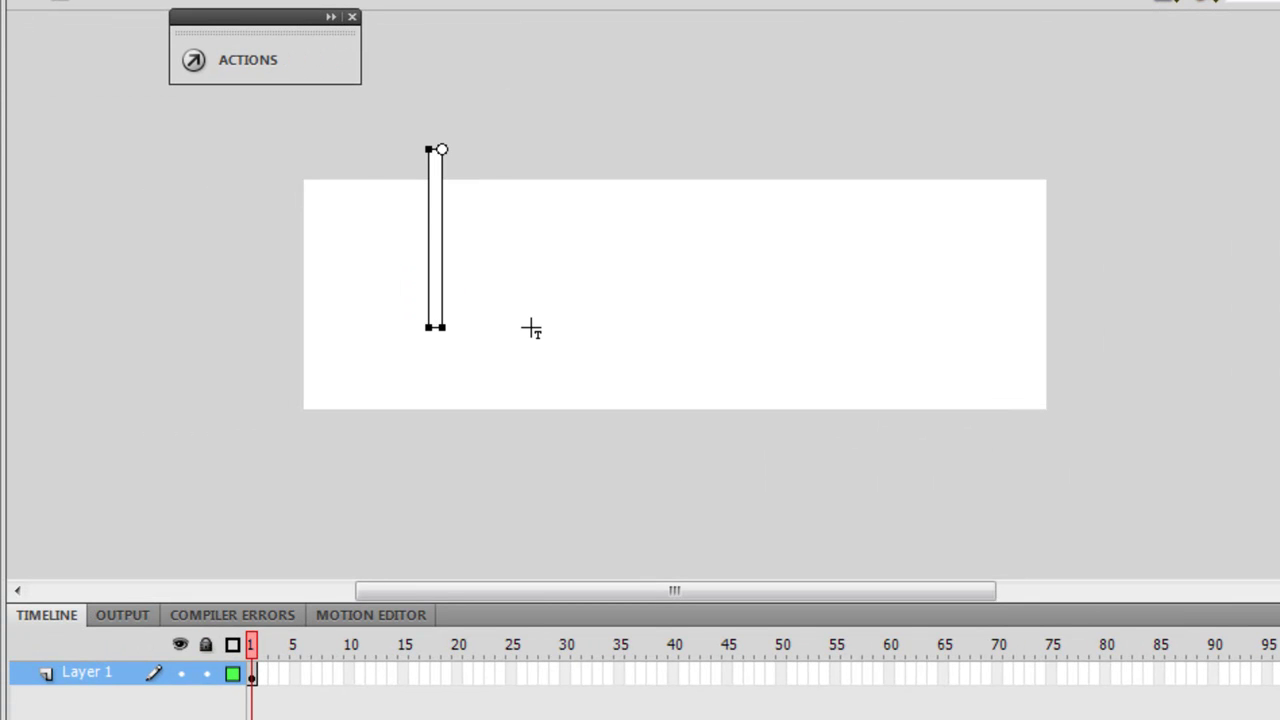
Step: Type 'Aha' in the text box and drag it toward the stage centre
type("Aha")
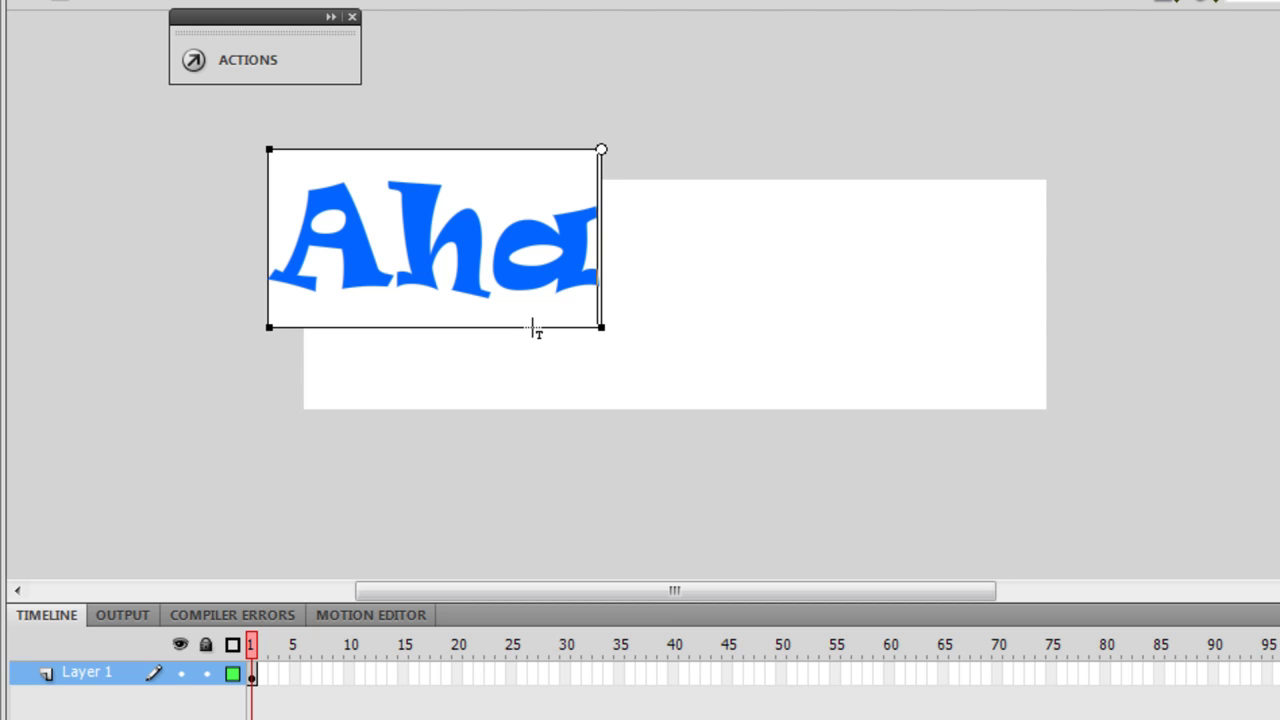
key("Escape")
left_click_drag(456, 238, 664, 293)
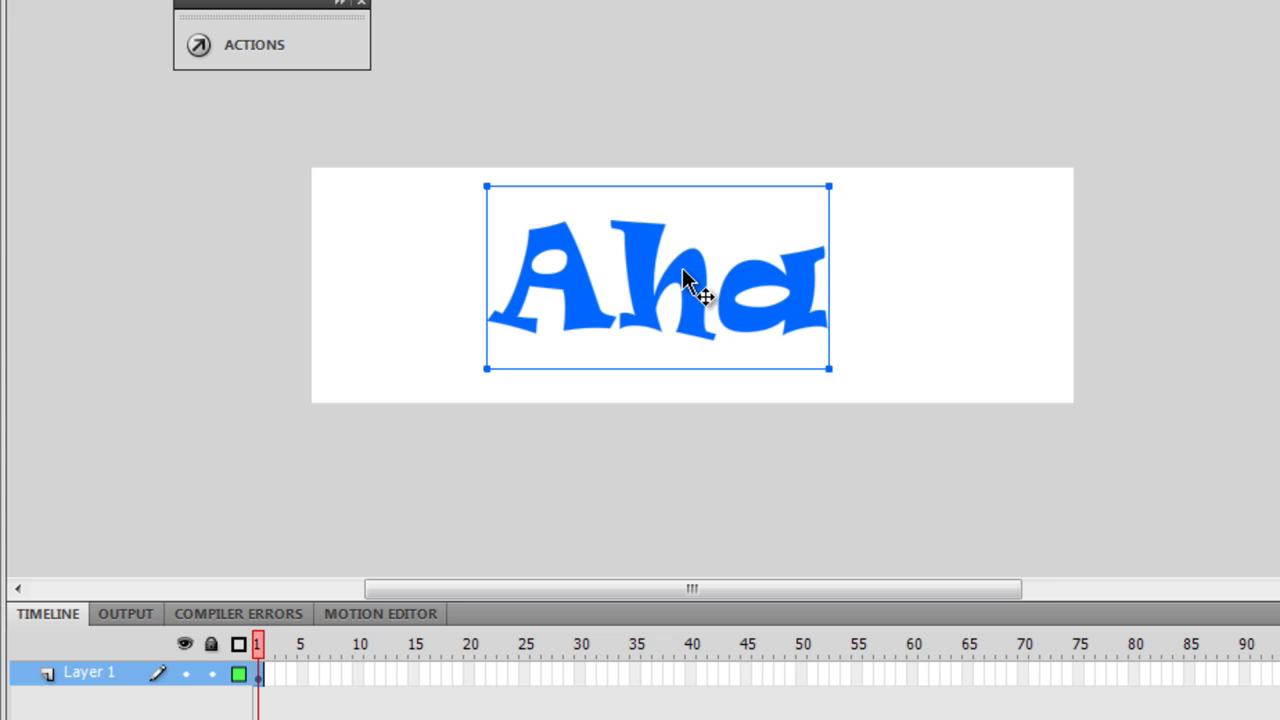
Step: Apply Break Apart twice to Aha, first into letters, then into filled shapes
right_click(684, 279)
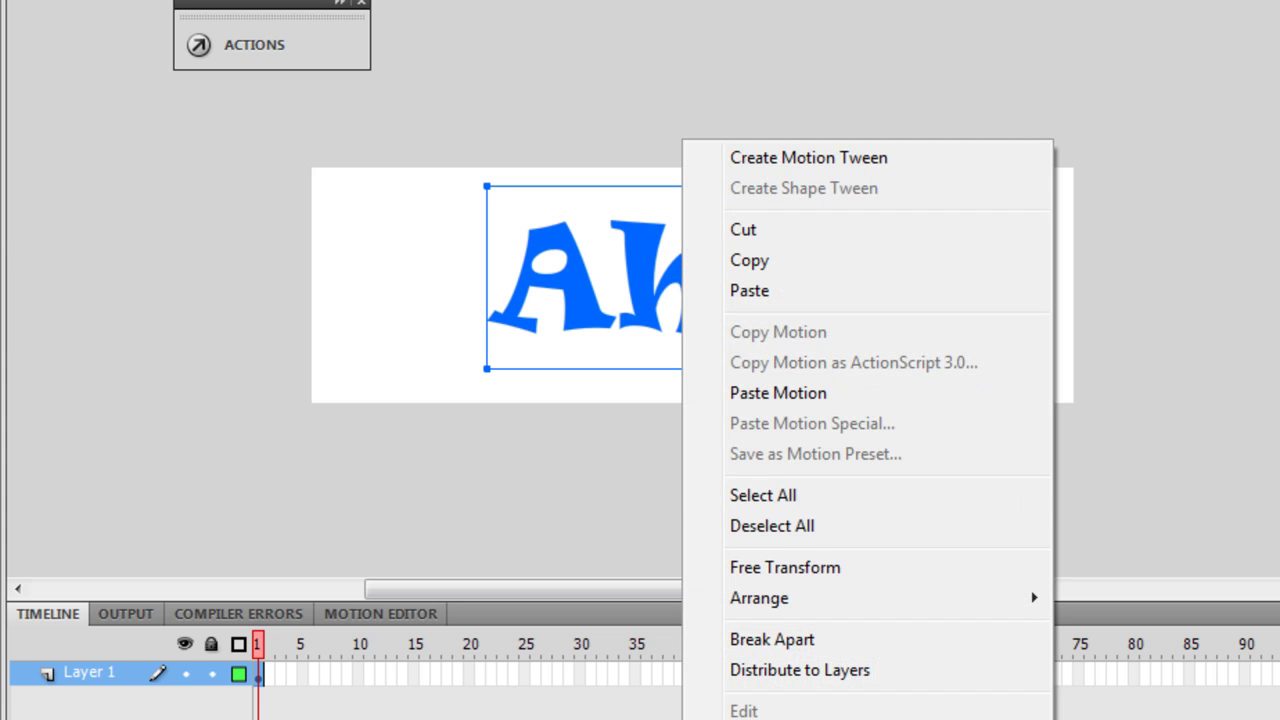
left_click(829, 639)
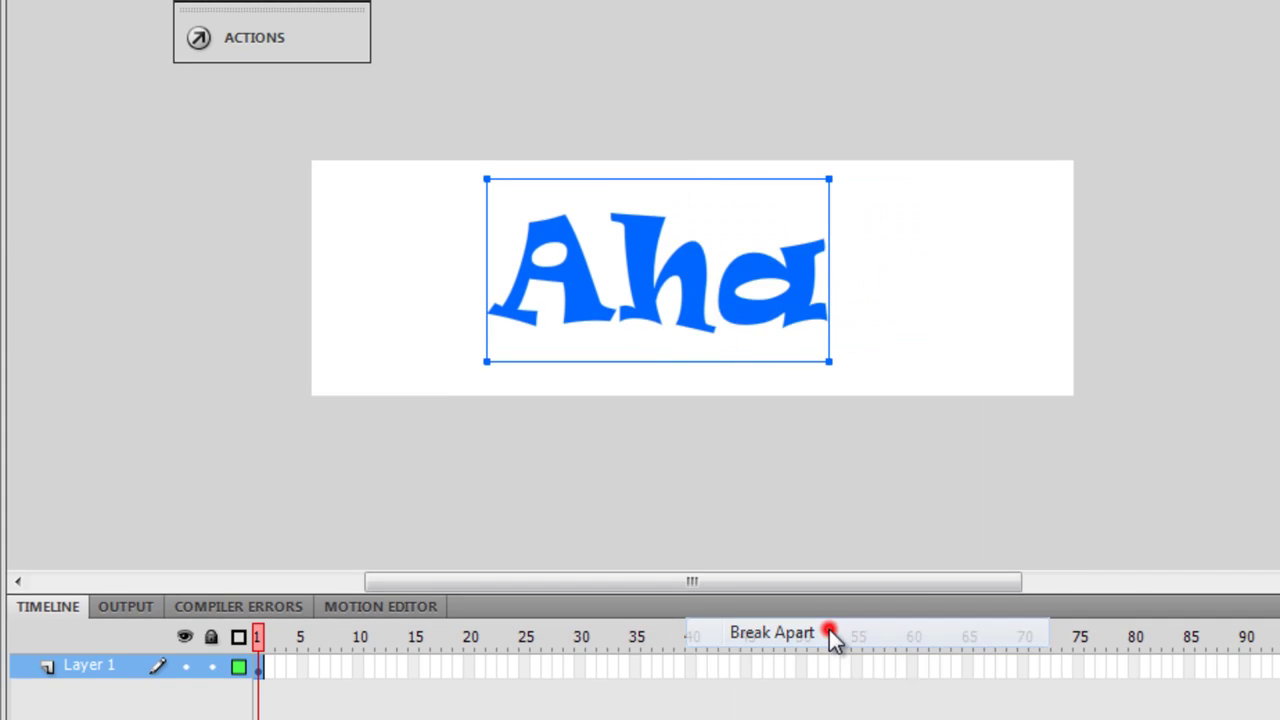
right_click(693, 208)
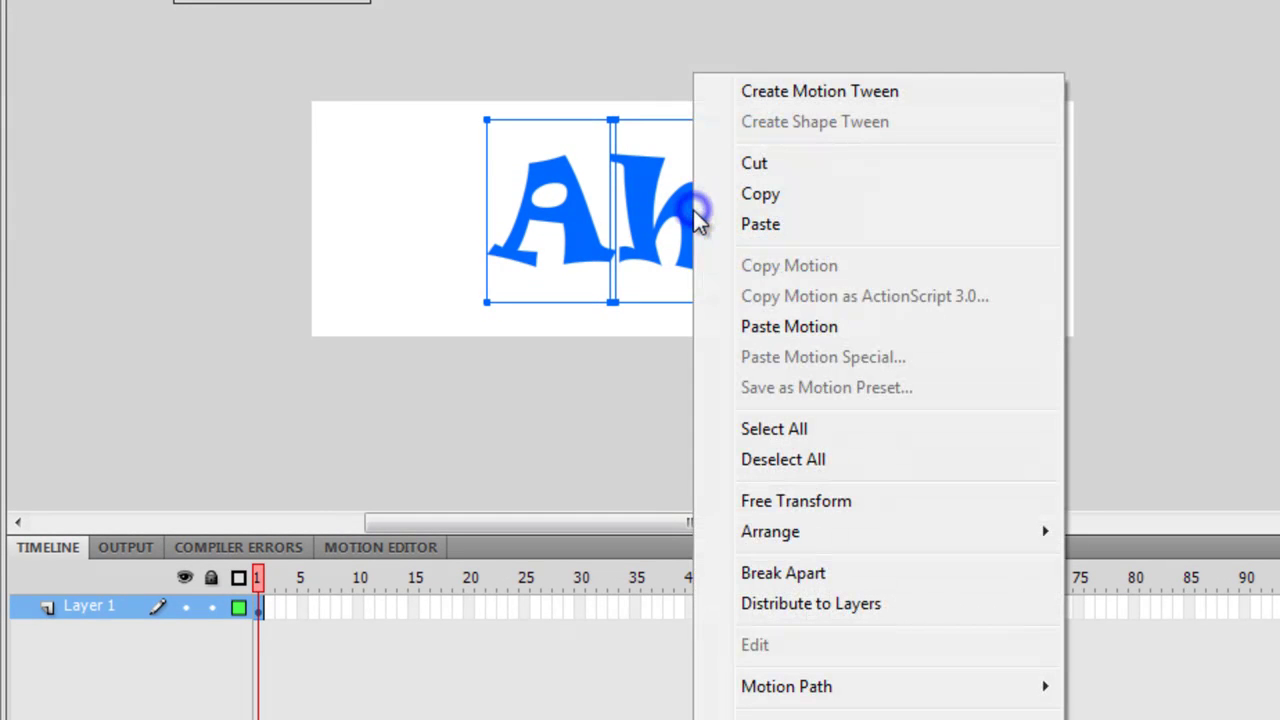
left_click(786, 573)
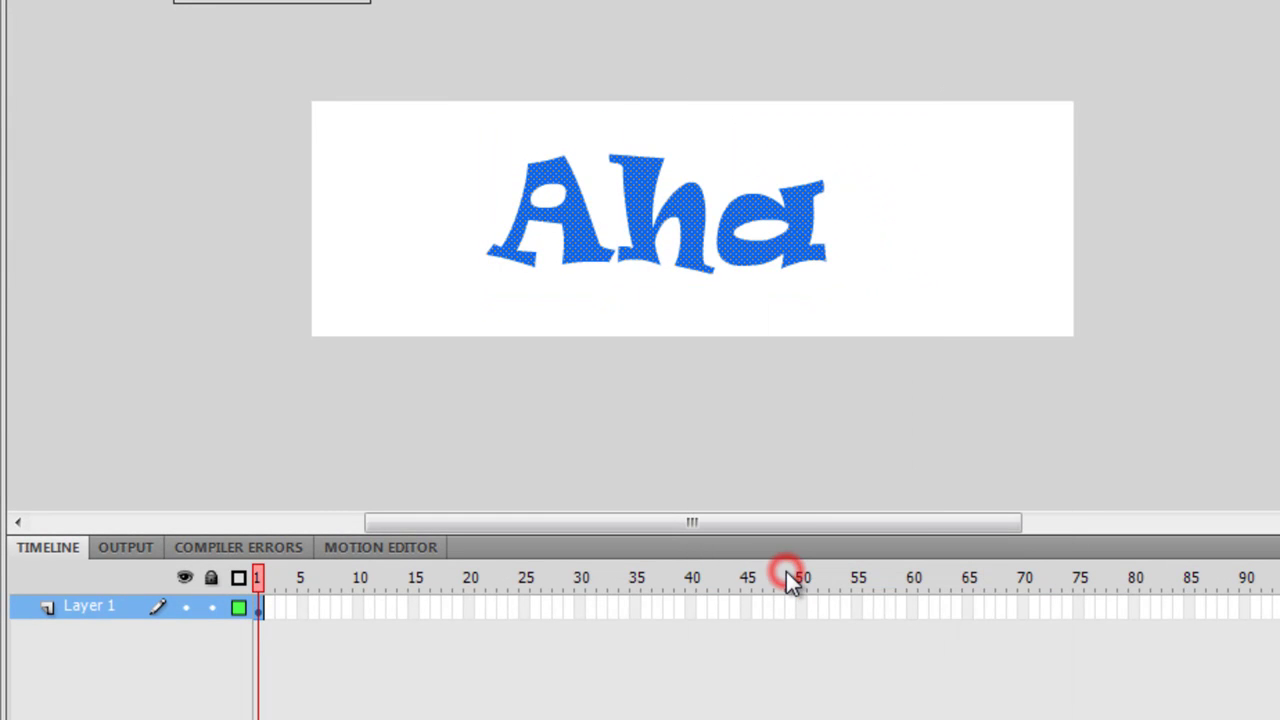
left_click(781, 455)
left_click(580, 252)
left_click(688, 228)
left_click(770, 222)
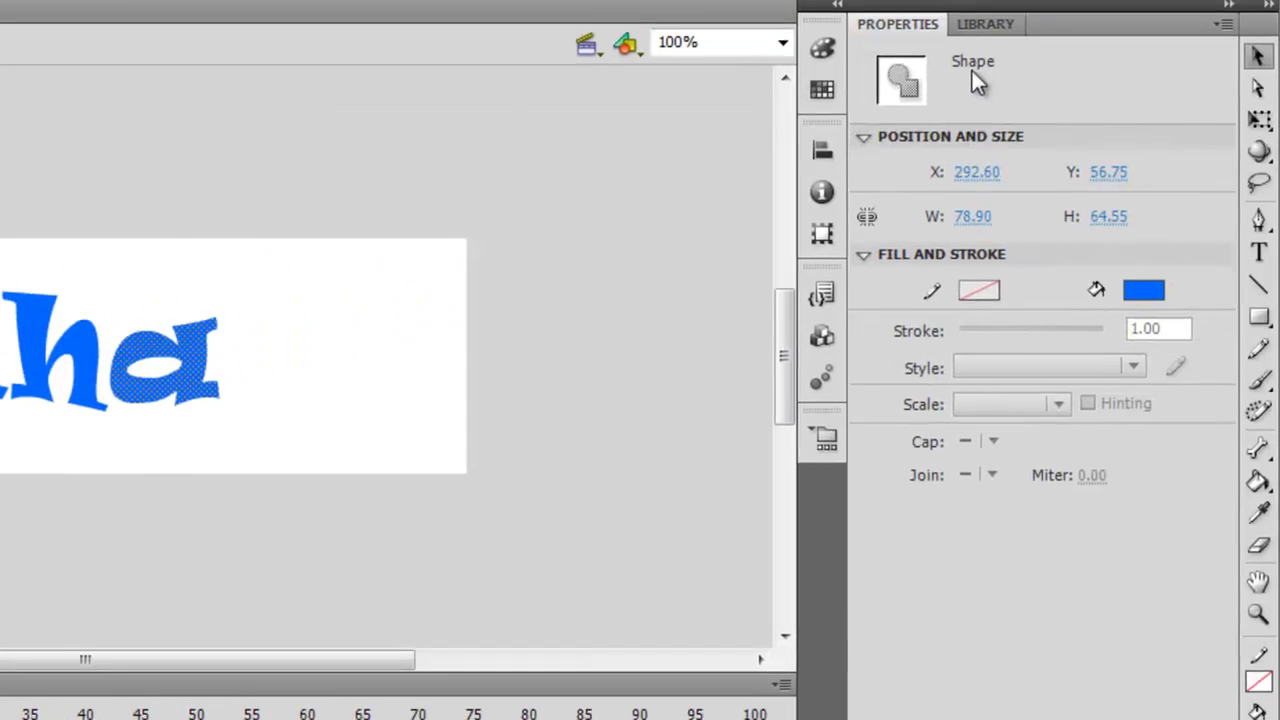
left_click(4, 385)
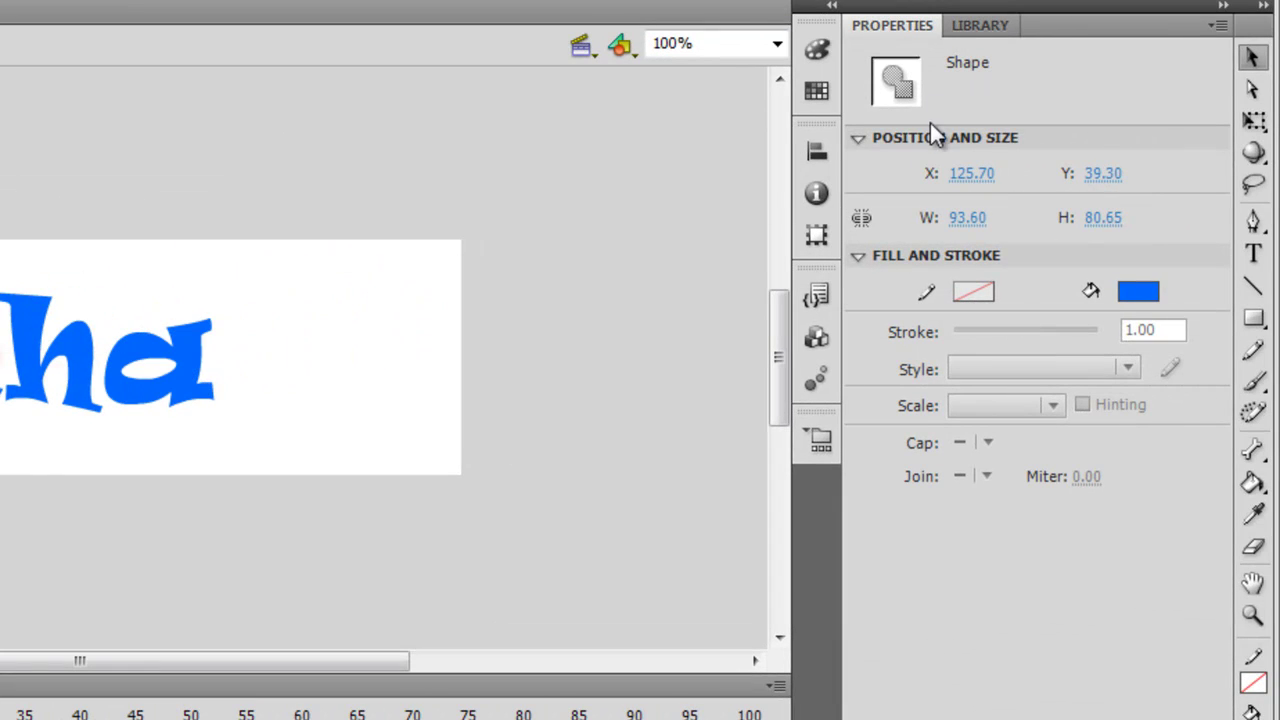
left_click(82, 331)
left_click(154, 384)
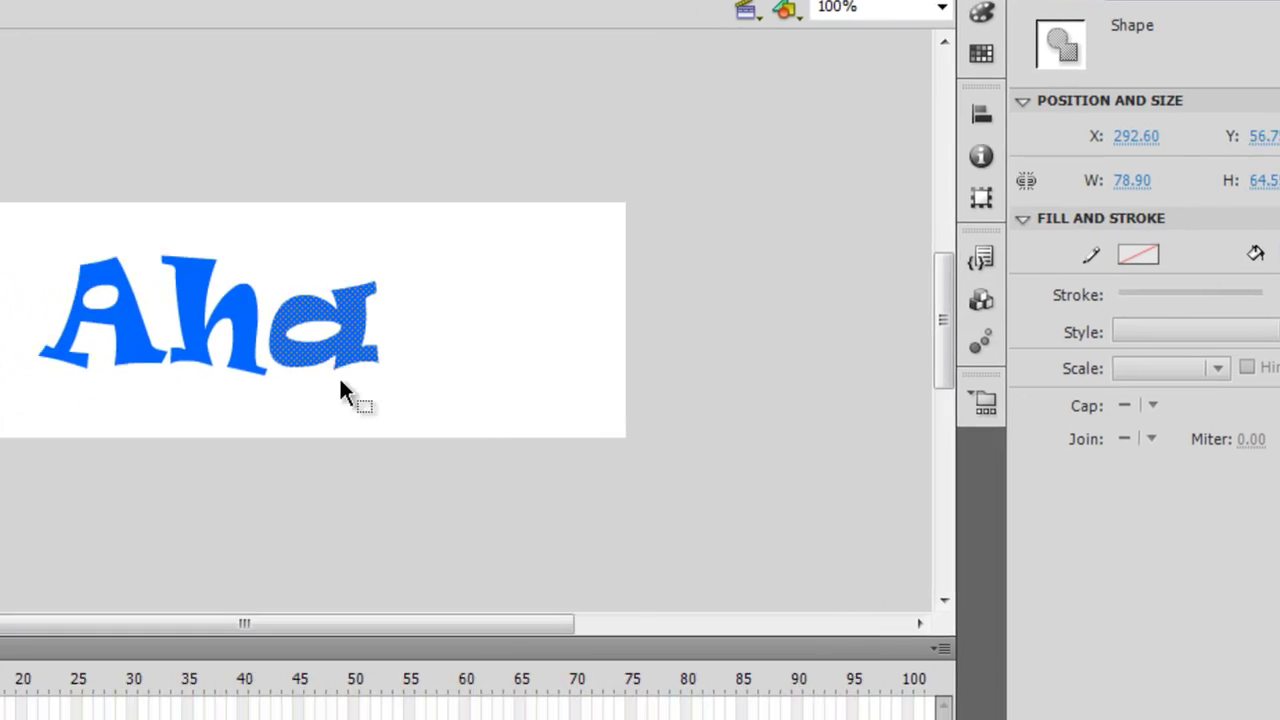
left_click(1, 448)
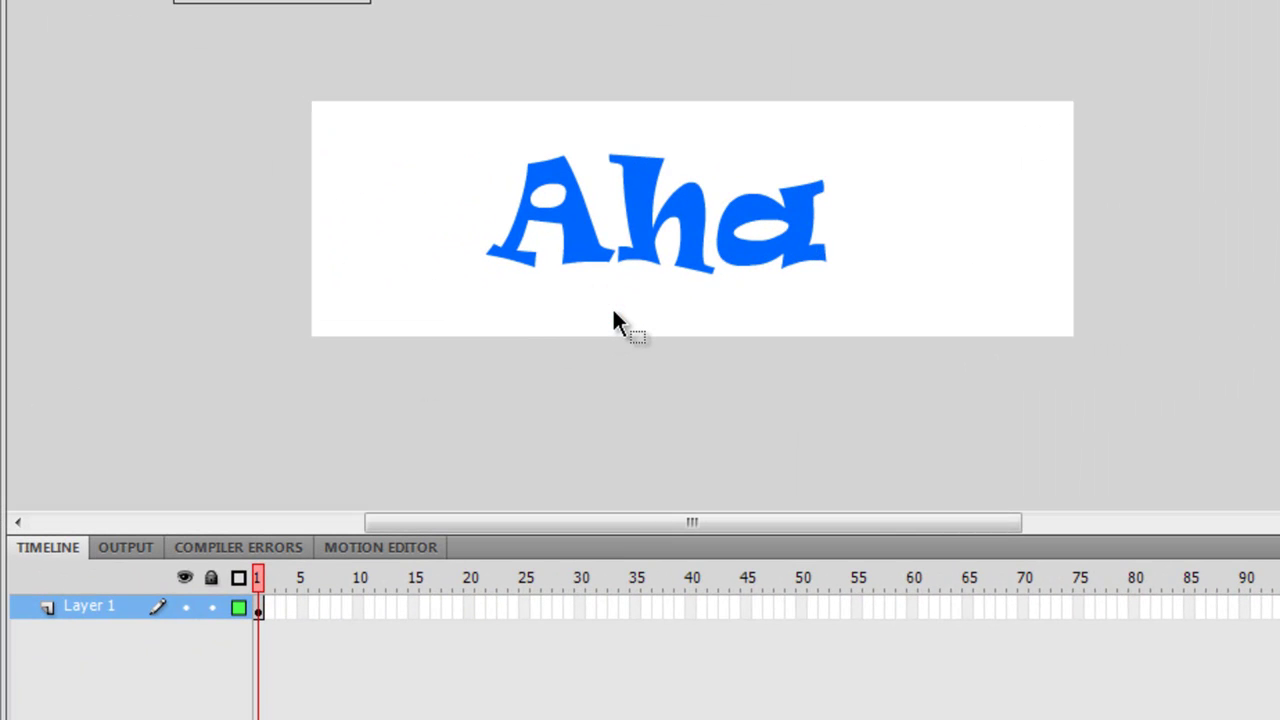
left_click(589, 244)
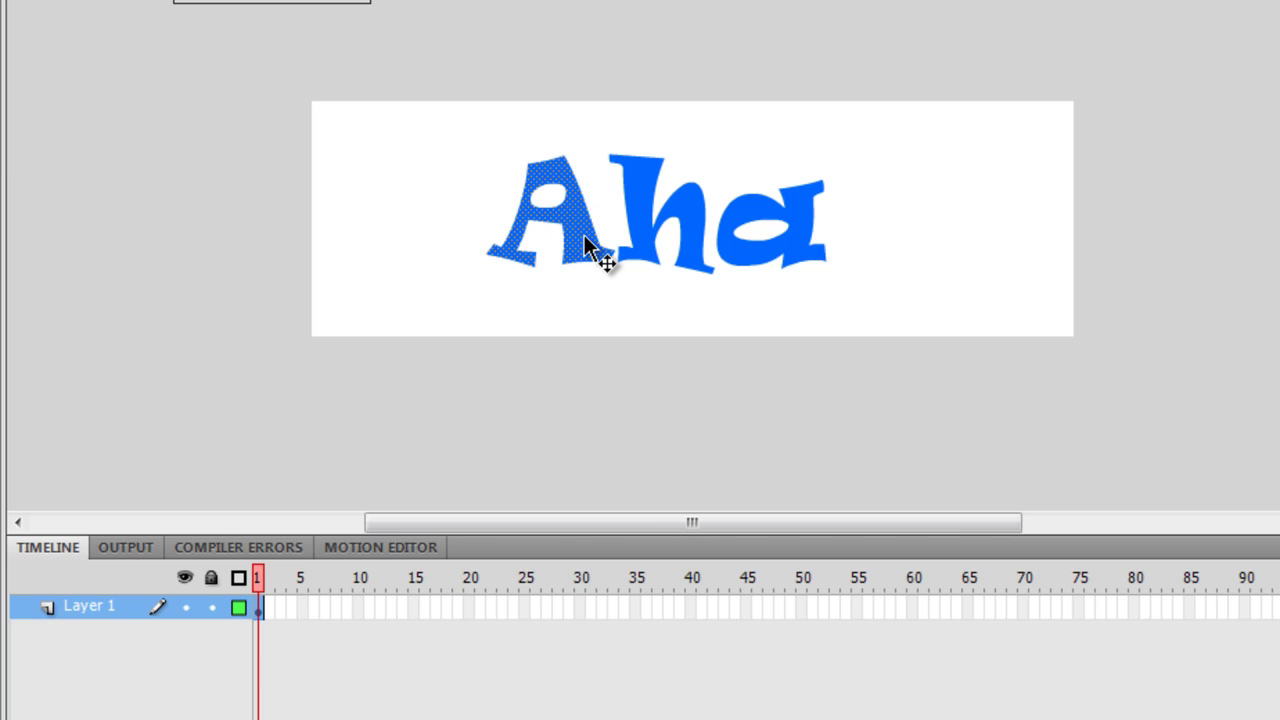
Step: Convert the A and h shapes into movie clip symbols
right_click(589, 244)
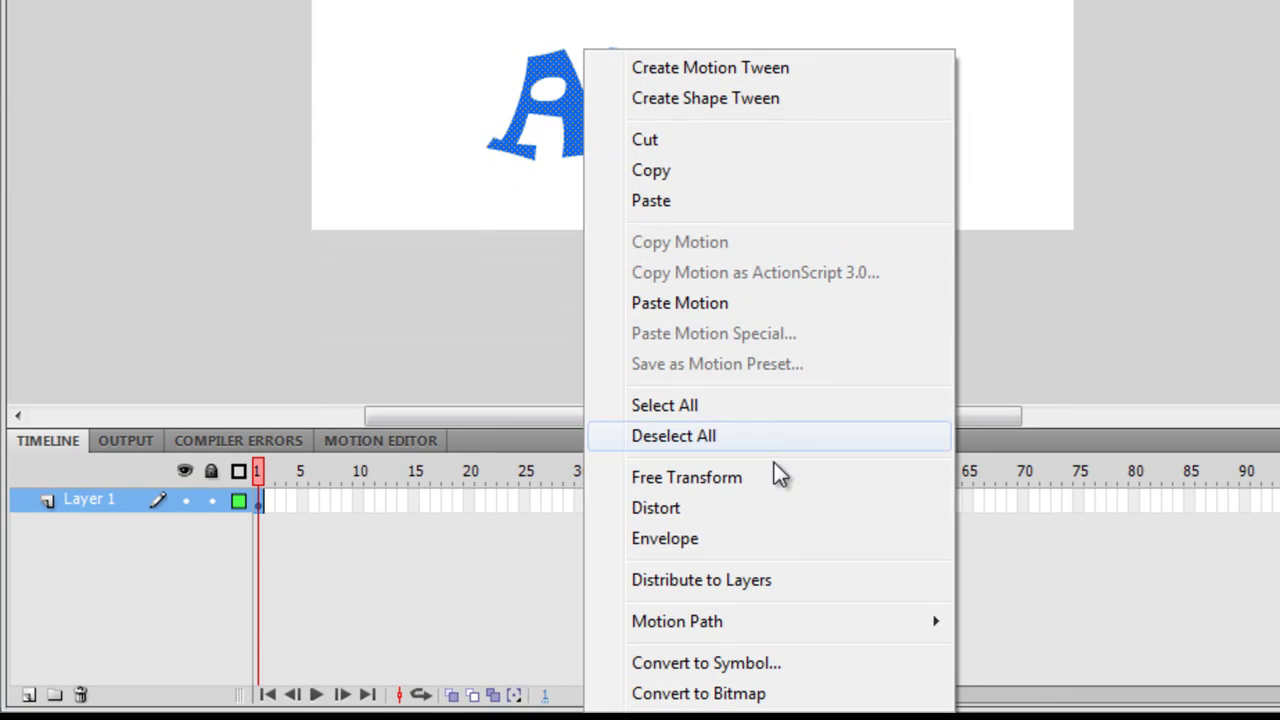
left_click(745, 662)
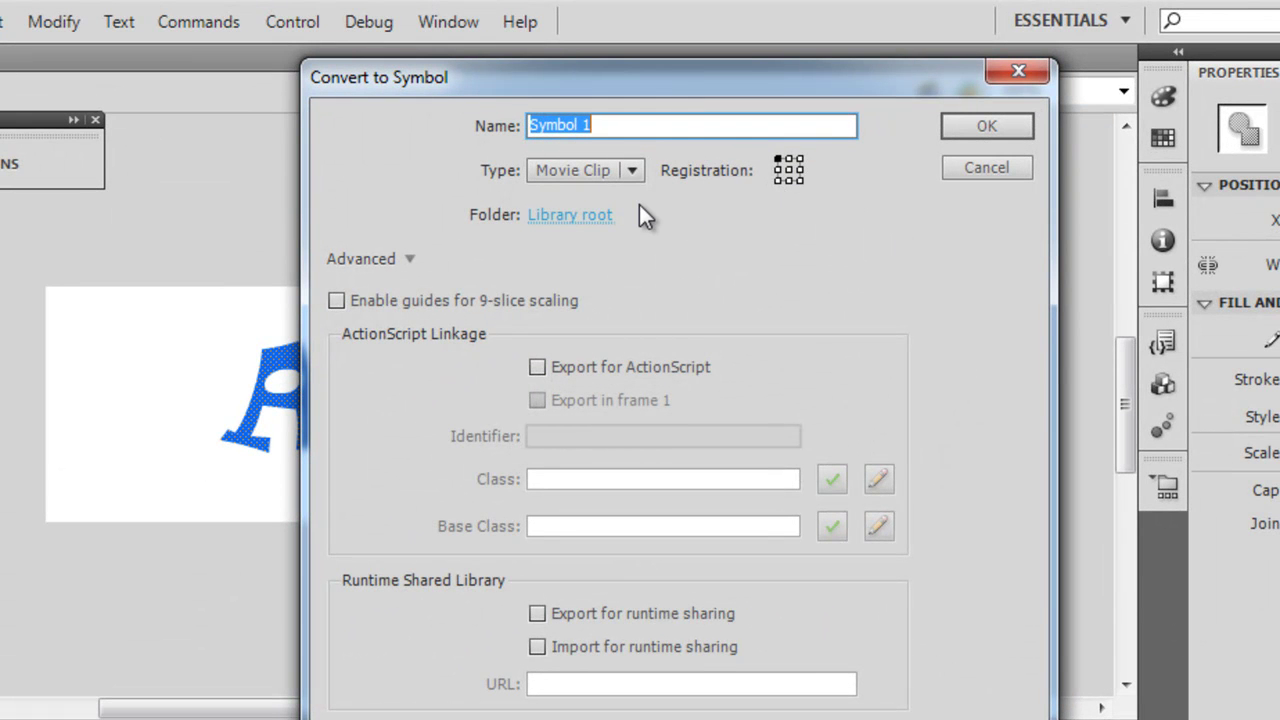
left_click(1004, 128)
left_click(429, 388)
key("F8")
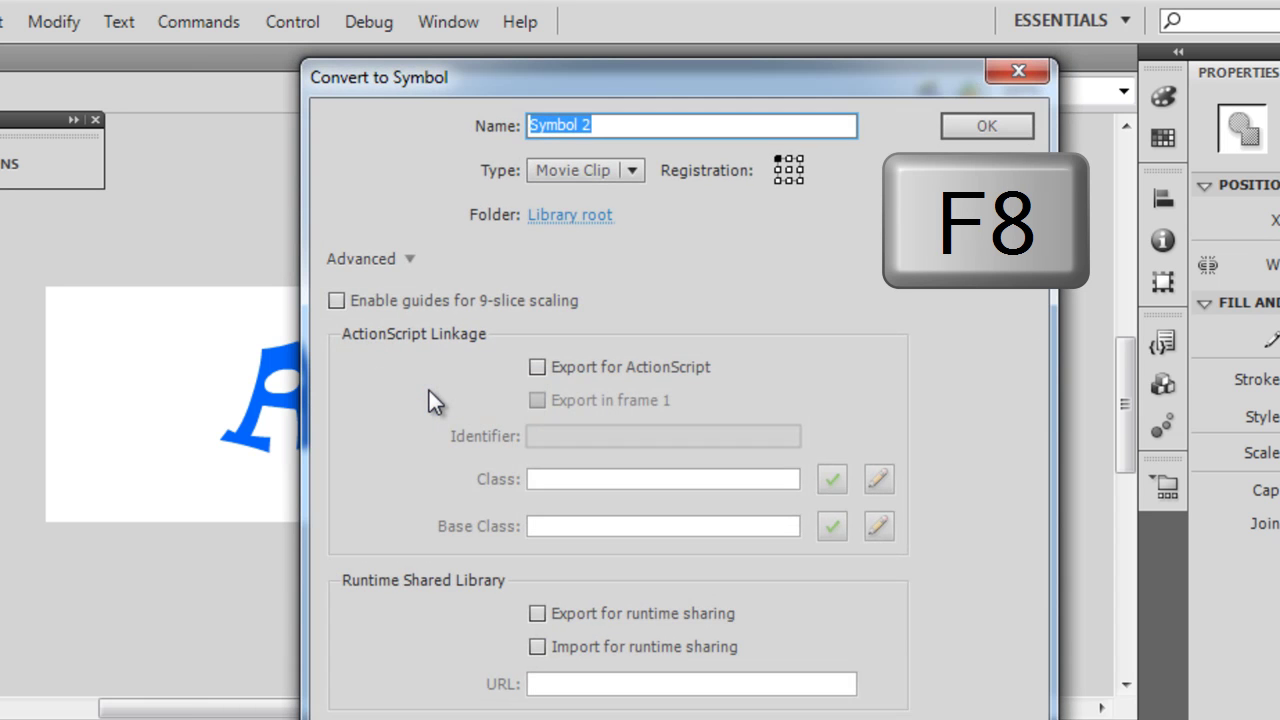
key("Return")
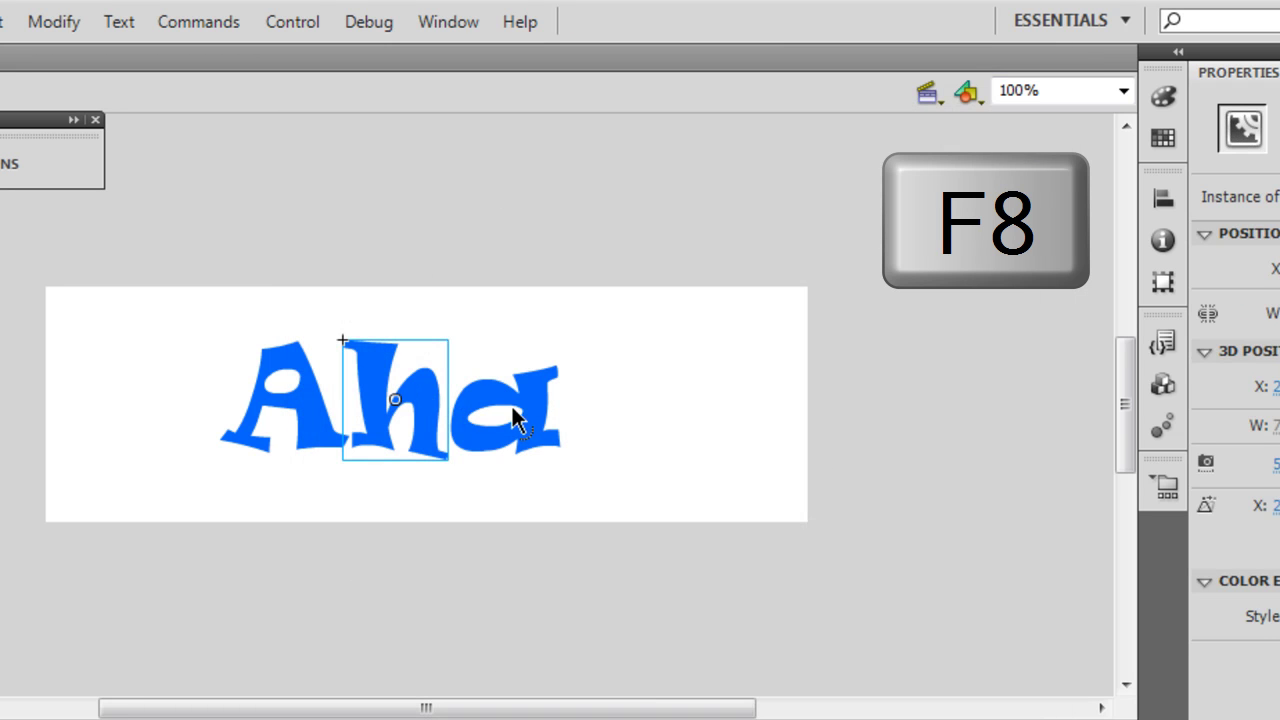
Step: Convert the letter a with F8, then check that A, h and a are all symbol instances
left_click(537, 412)
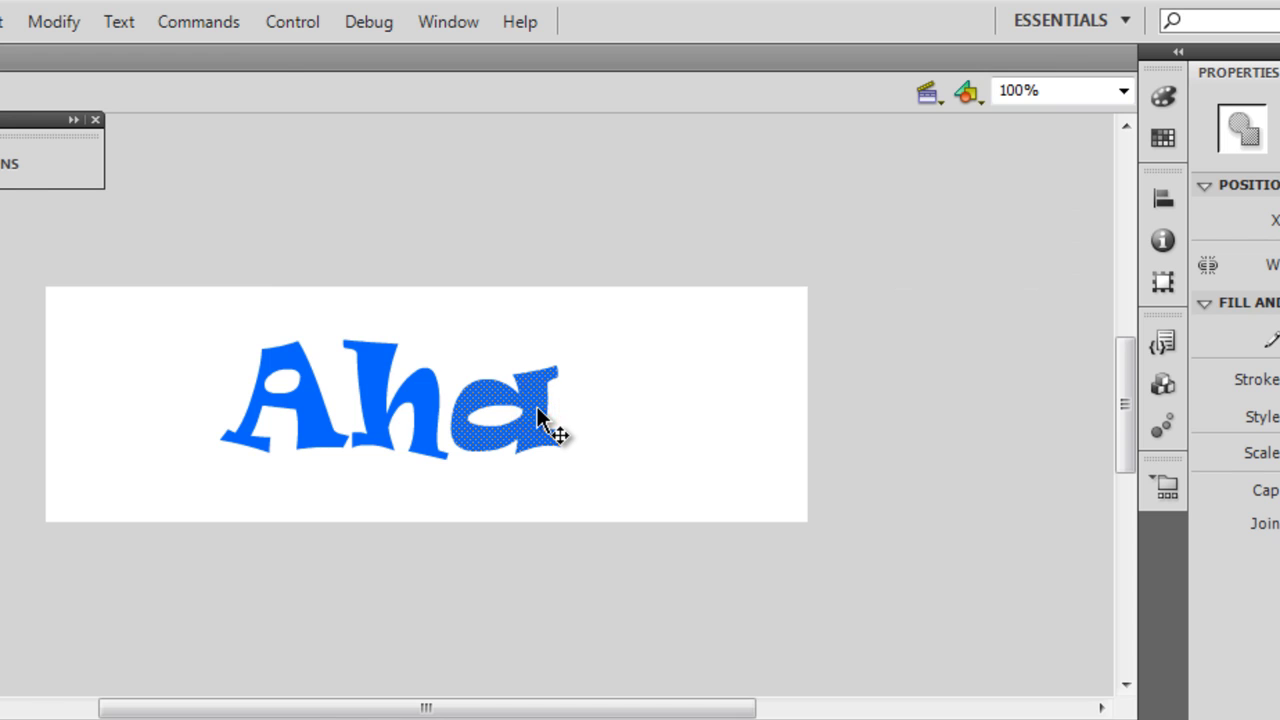
key("F8")
key("Return")
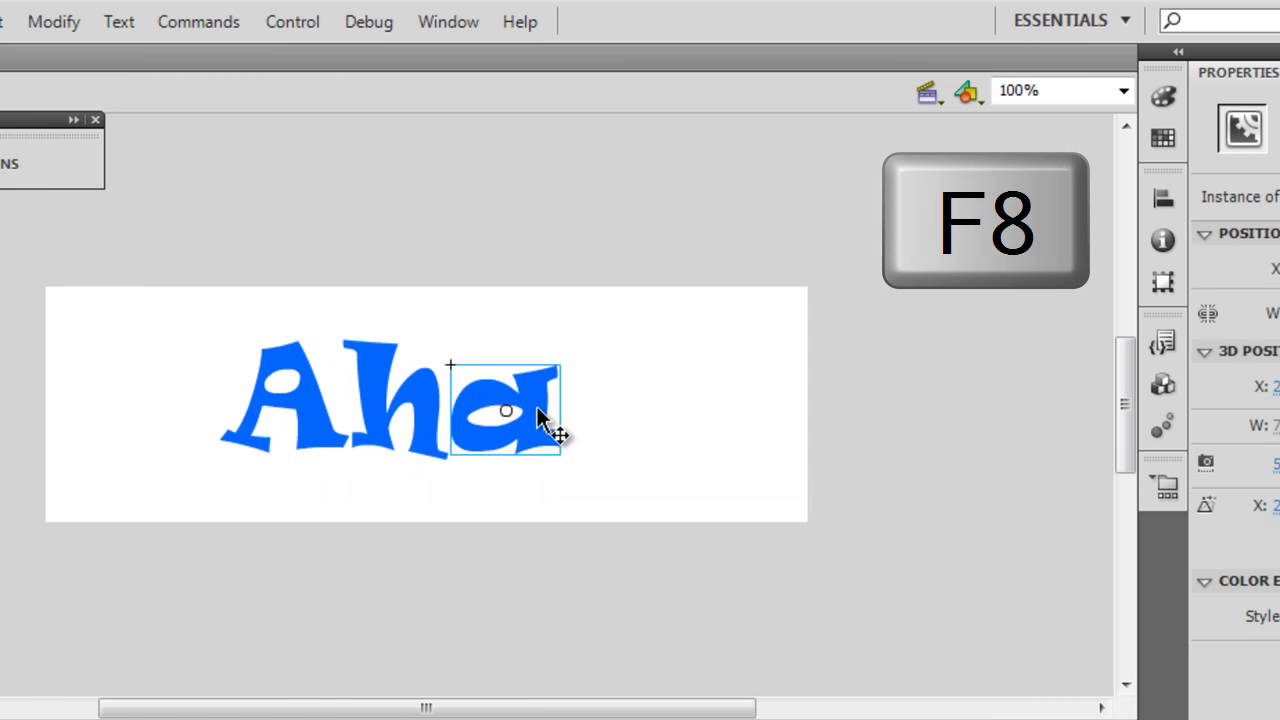
left_click(633, 418)
left_click(294, 413)
left_click(375, 402)
left_click(525, 376)
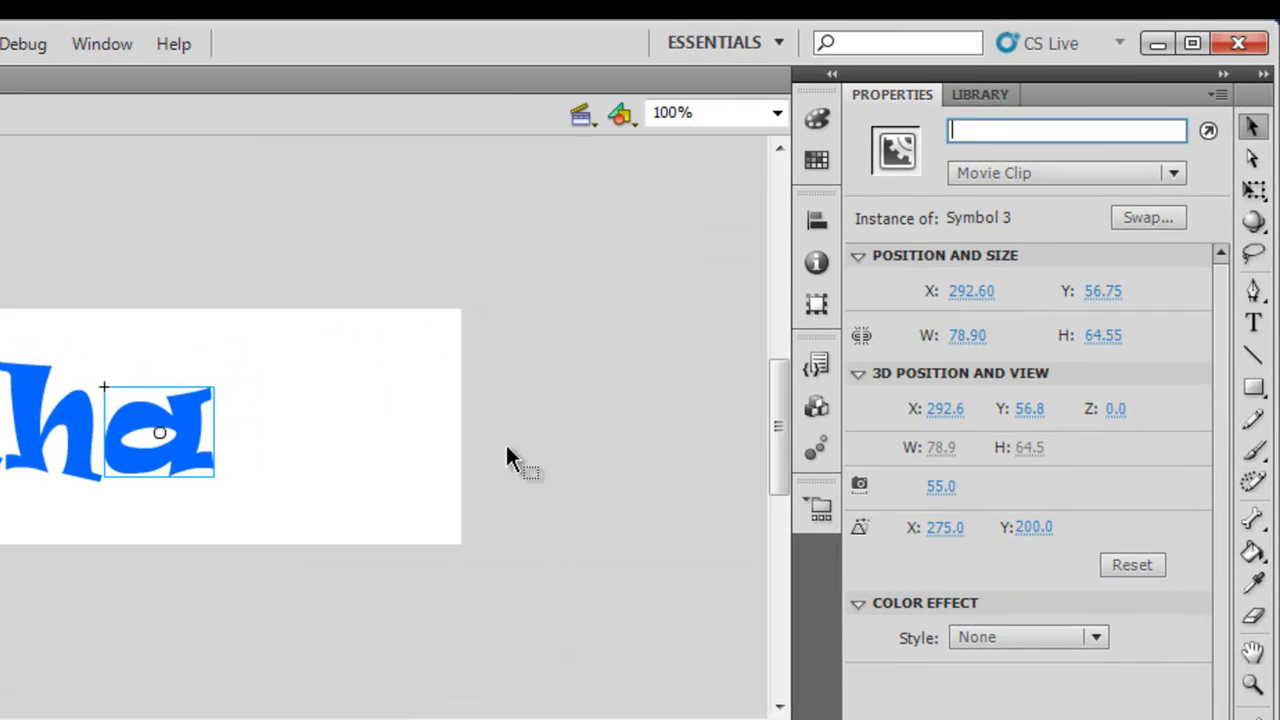
left_click(1115, 221)
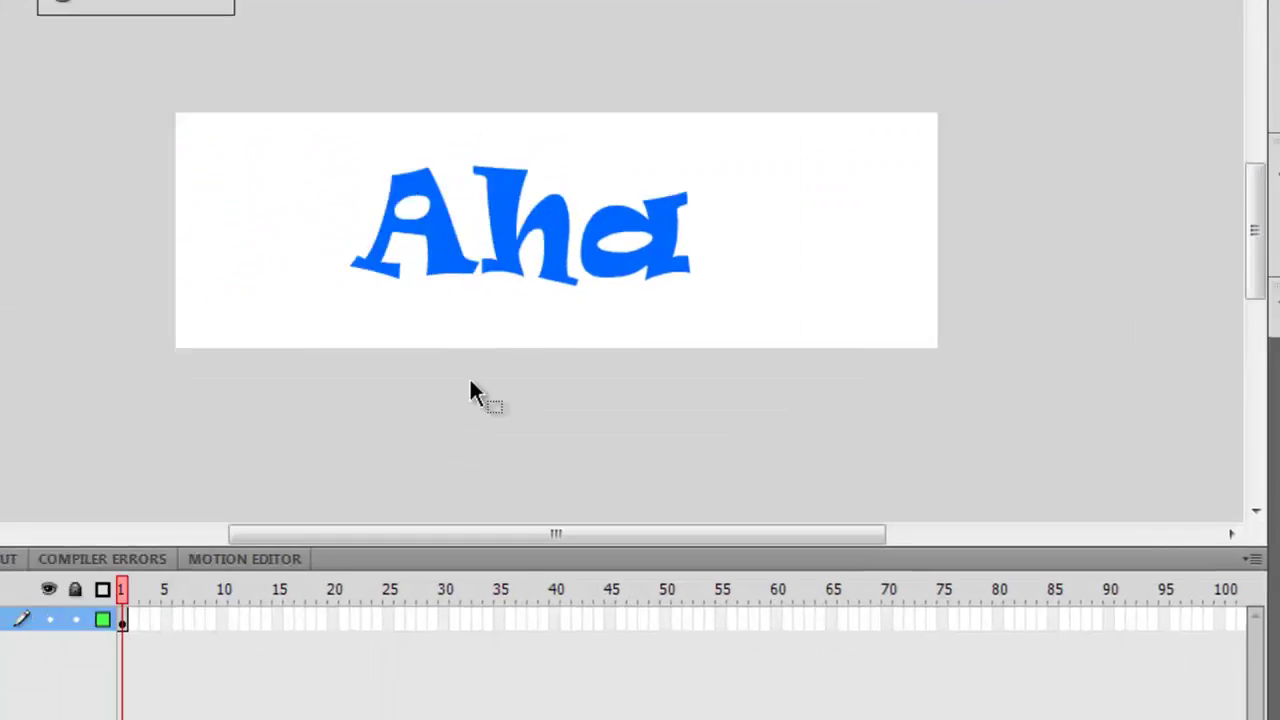
Step: Inside the A symbol, add a shape tween on frame 1 with keyframes at frames 100 and 50
double_click(588, 180)
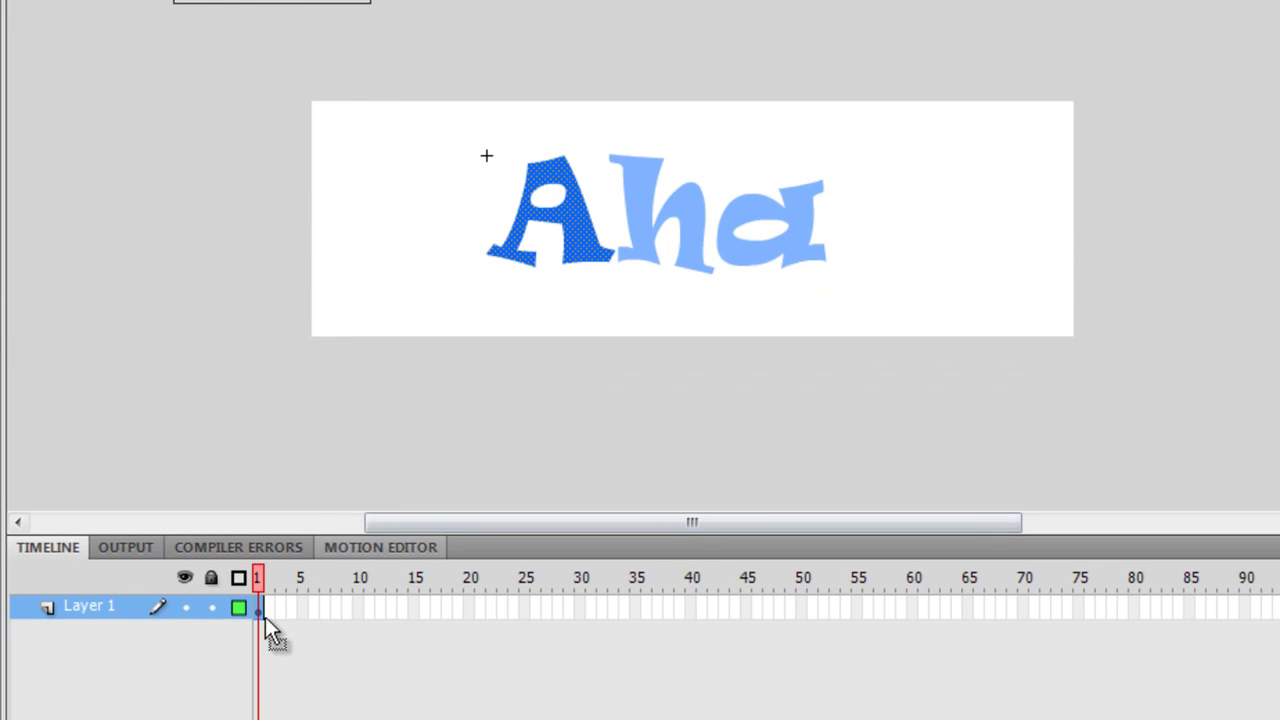
right_click(254, 611)
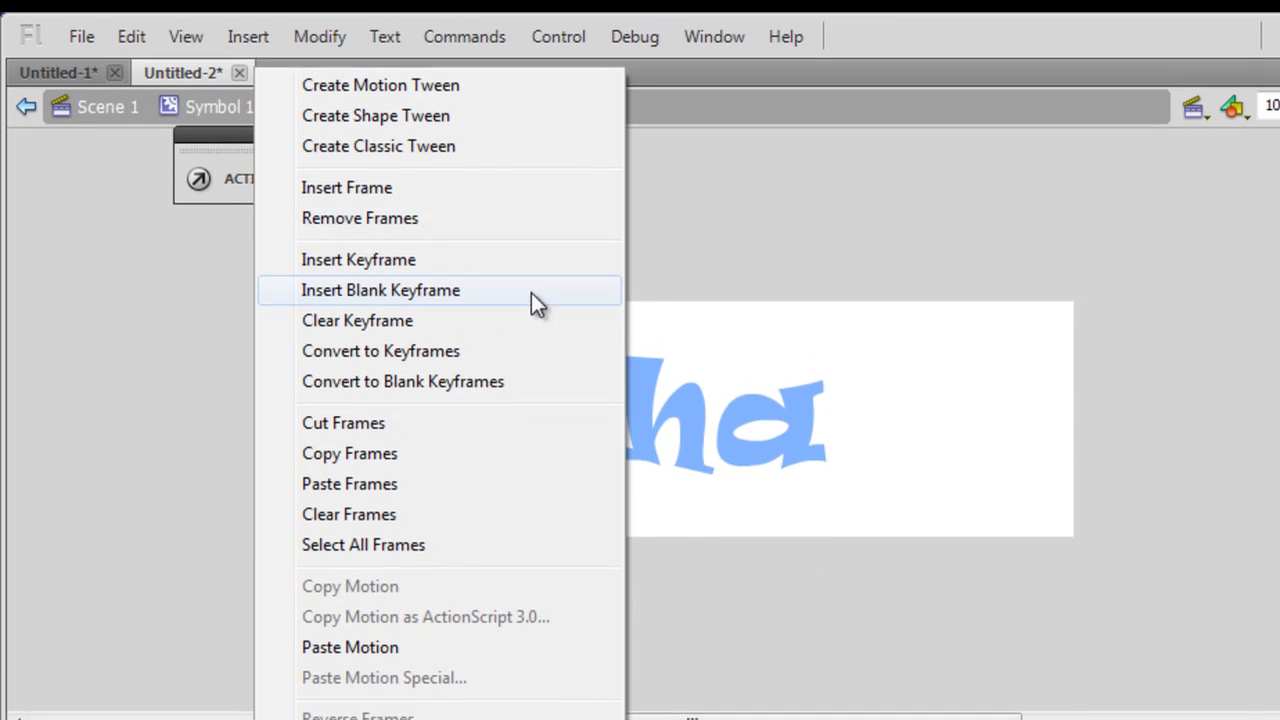
left_click(505, 122)
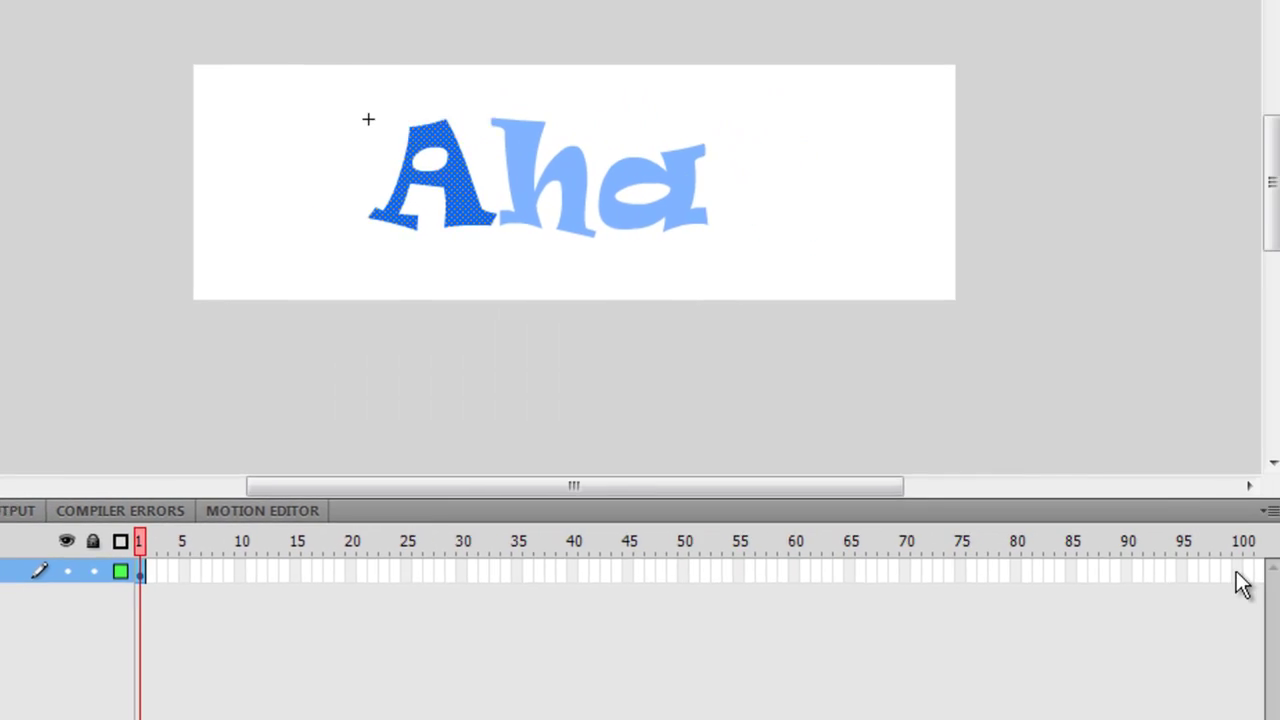
left_click(1236, 572)
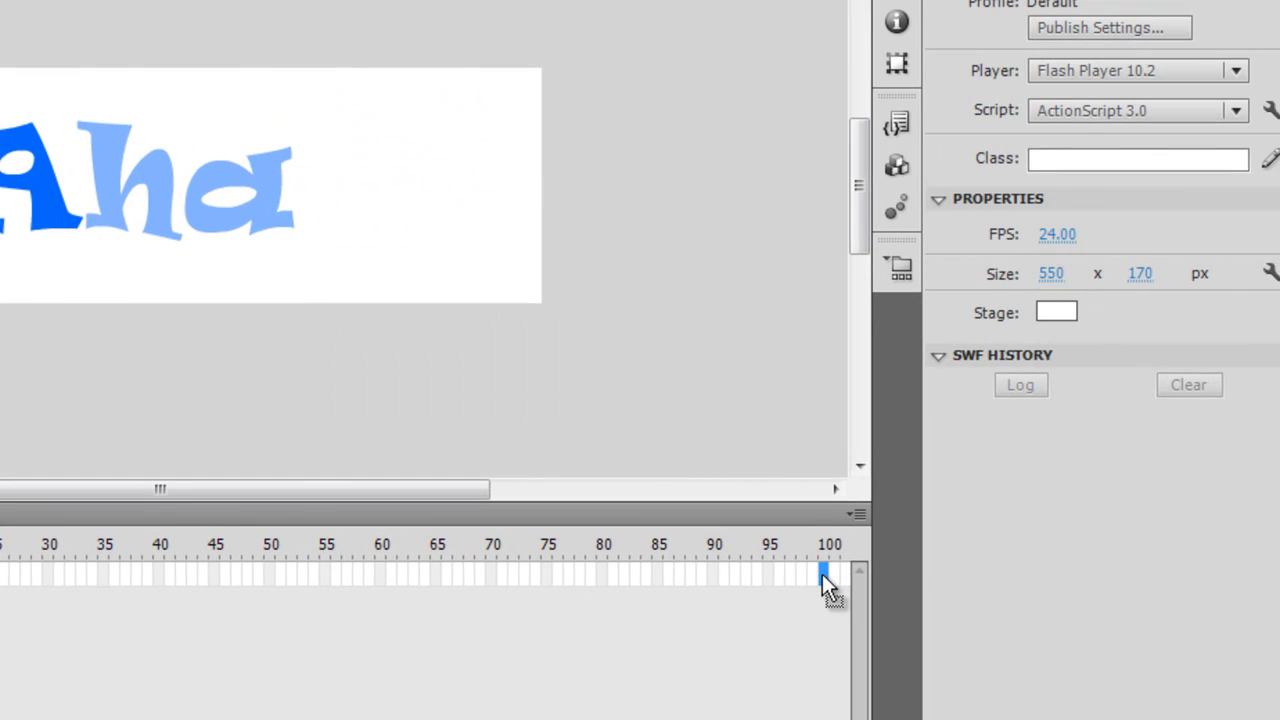
key("F6")
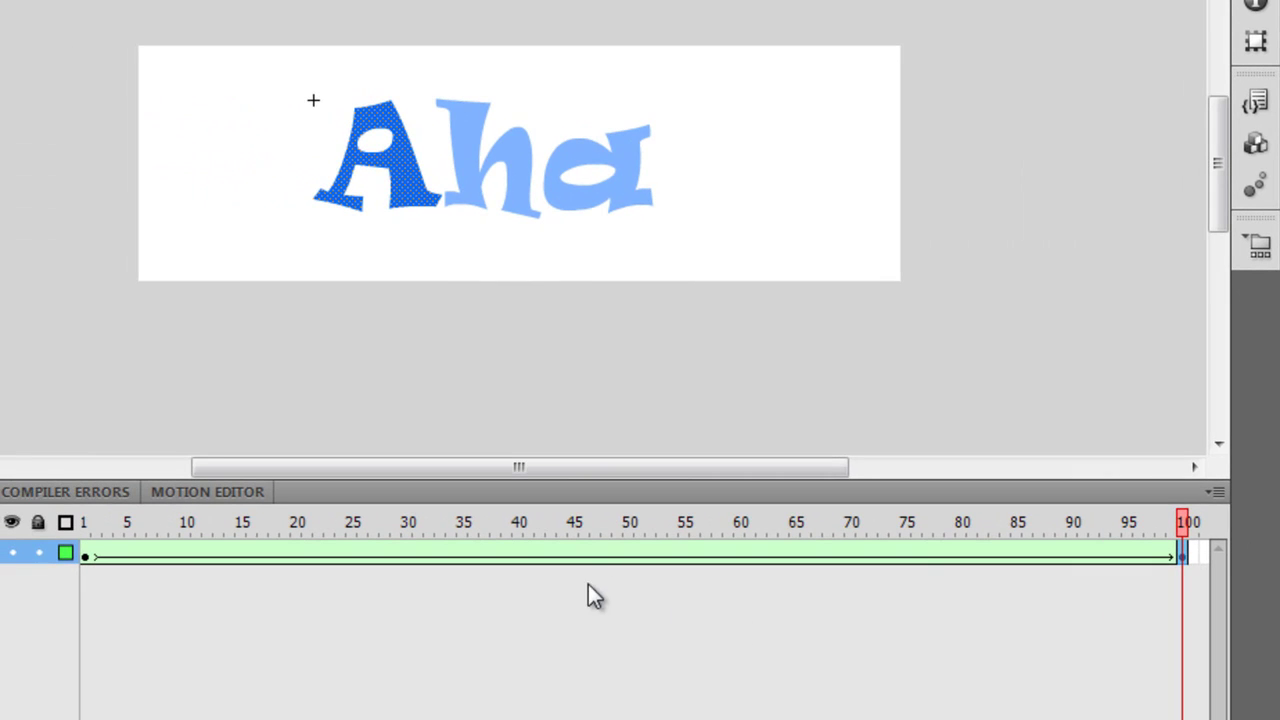
left_click(626, 556)
key("F6")
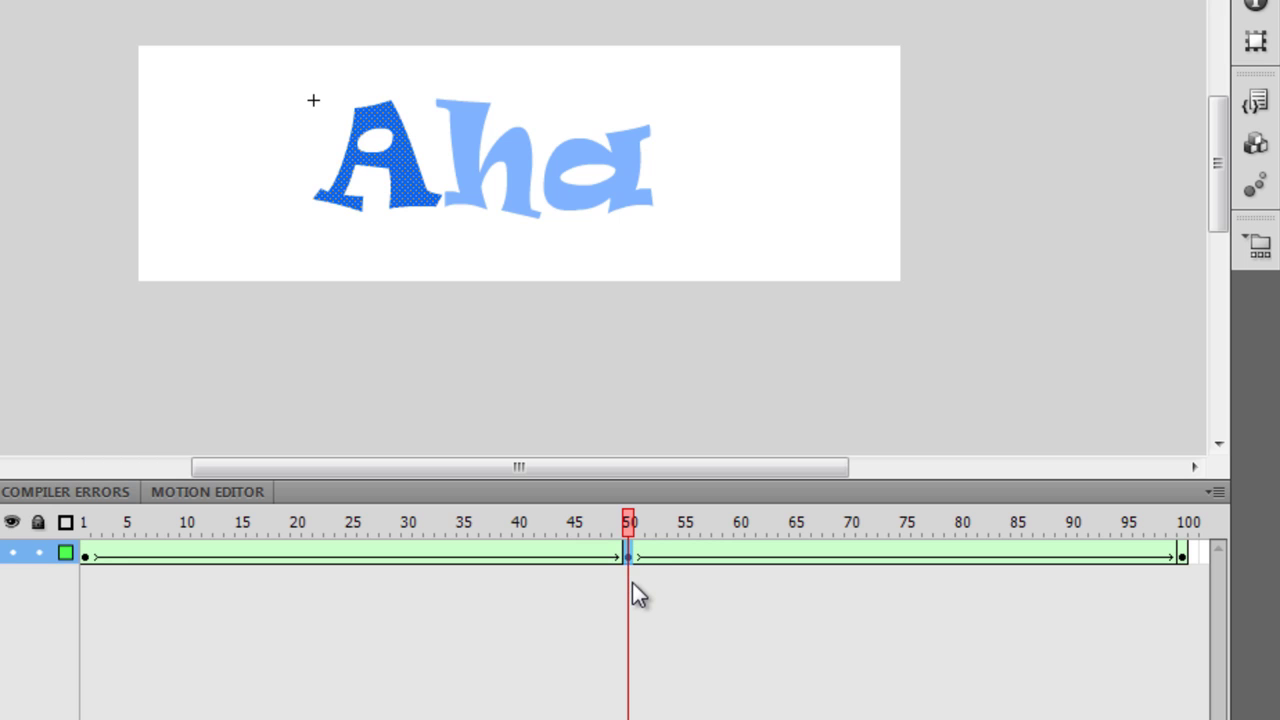
Step: Fill the A at frame 50 with dark green #006600, then return to Scene 1
left_click_drag(632, 558, 458, 270)
left_click(417, 196)
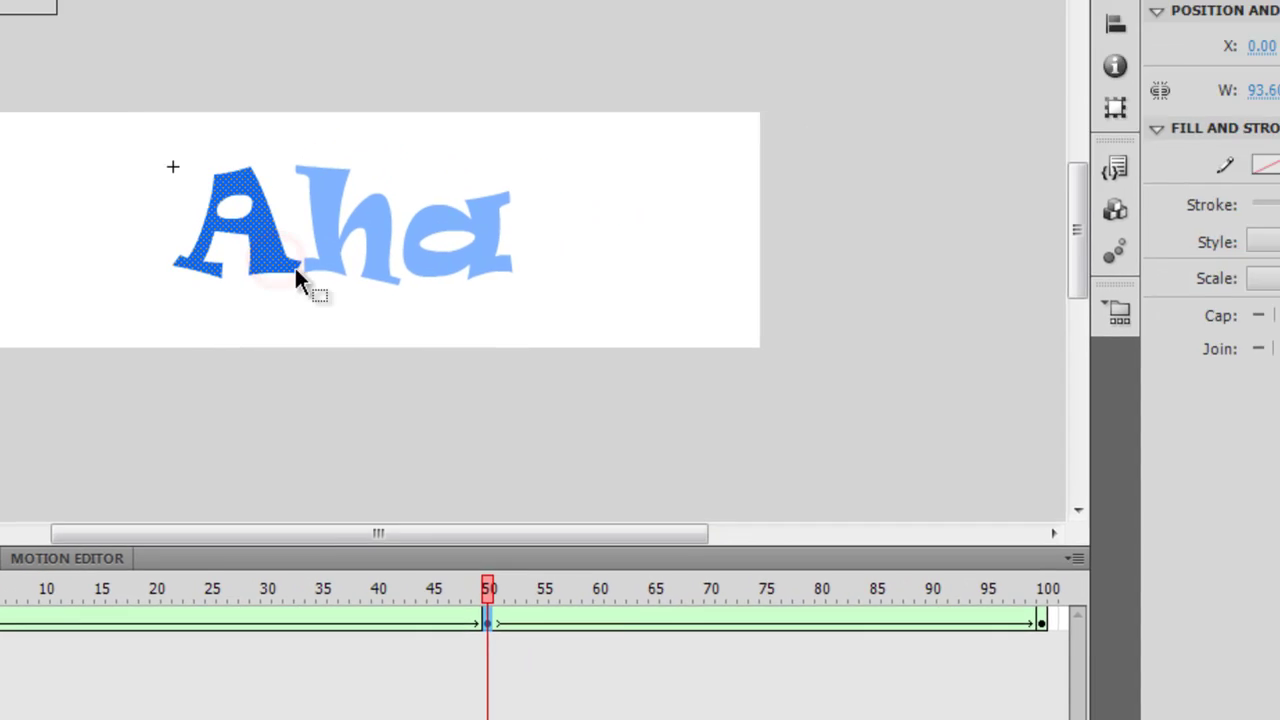
left_click(1135, 309)
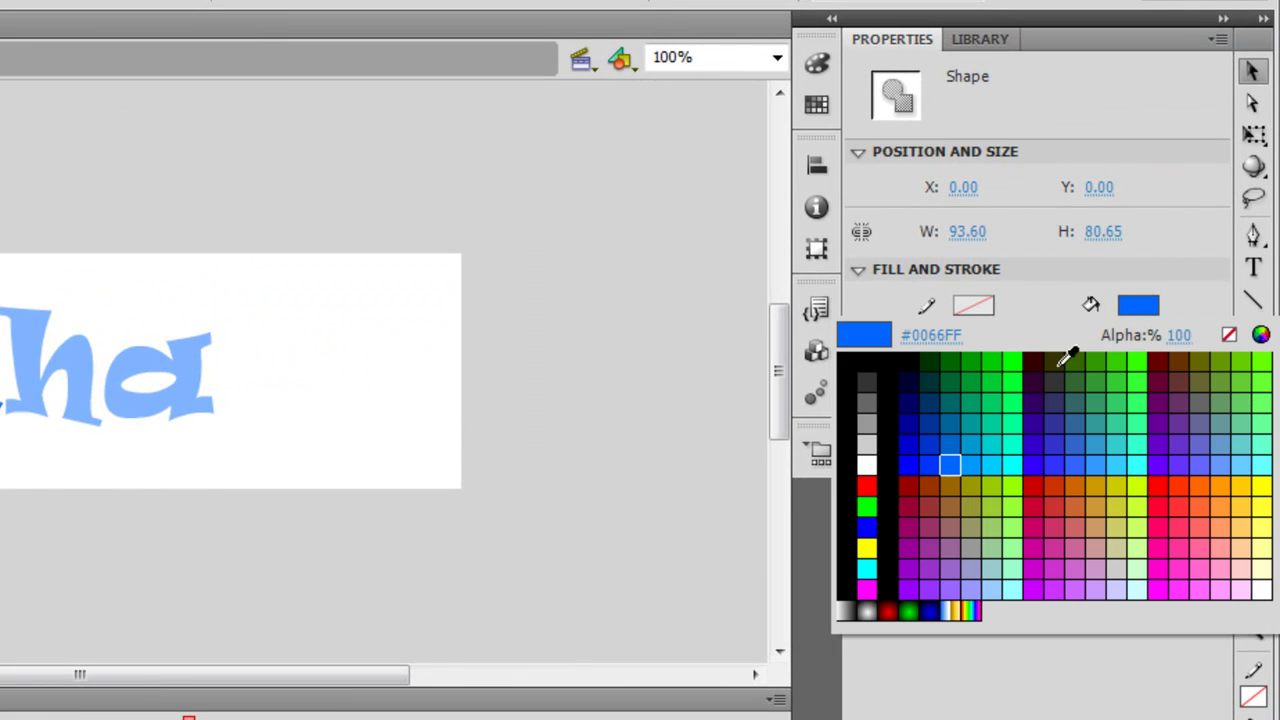
left_click(952, 360)
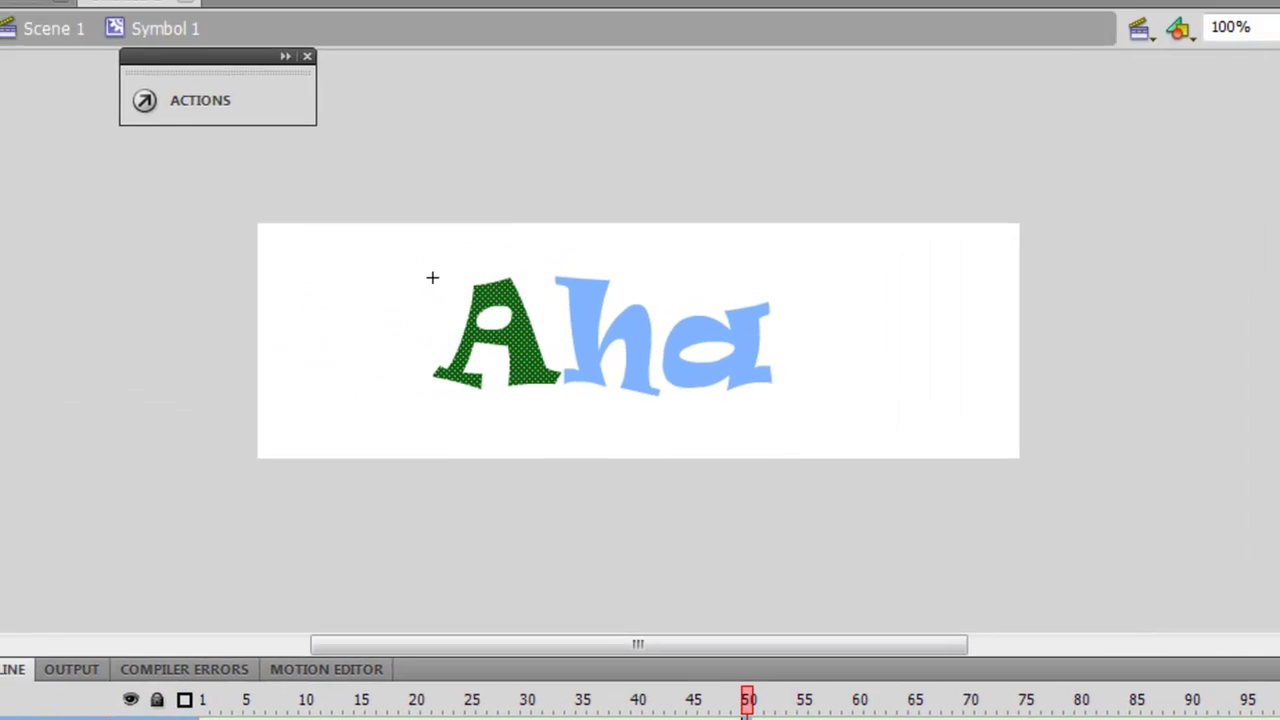
left_click(0, 38)
left_click(79, 262)
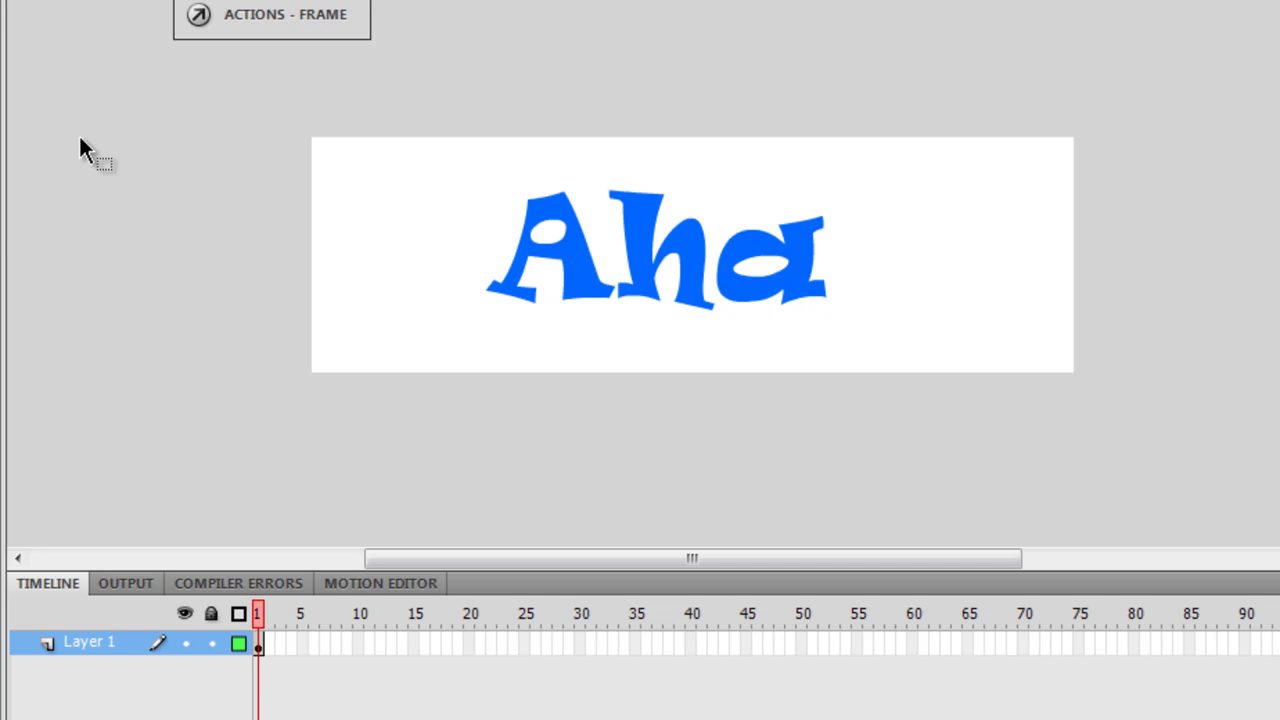
key("ctrl+Return")
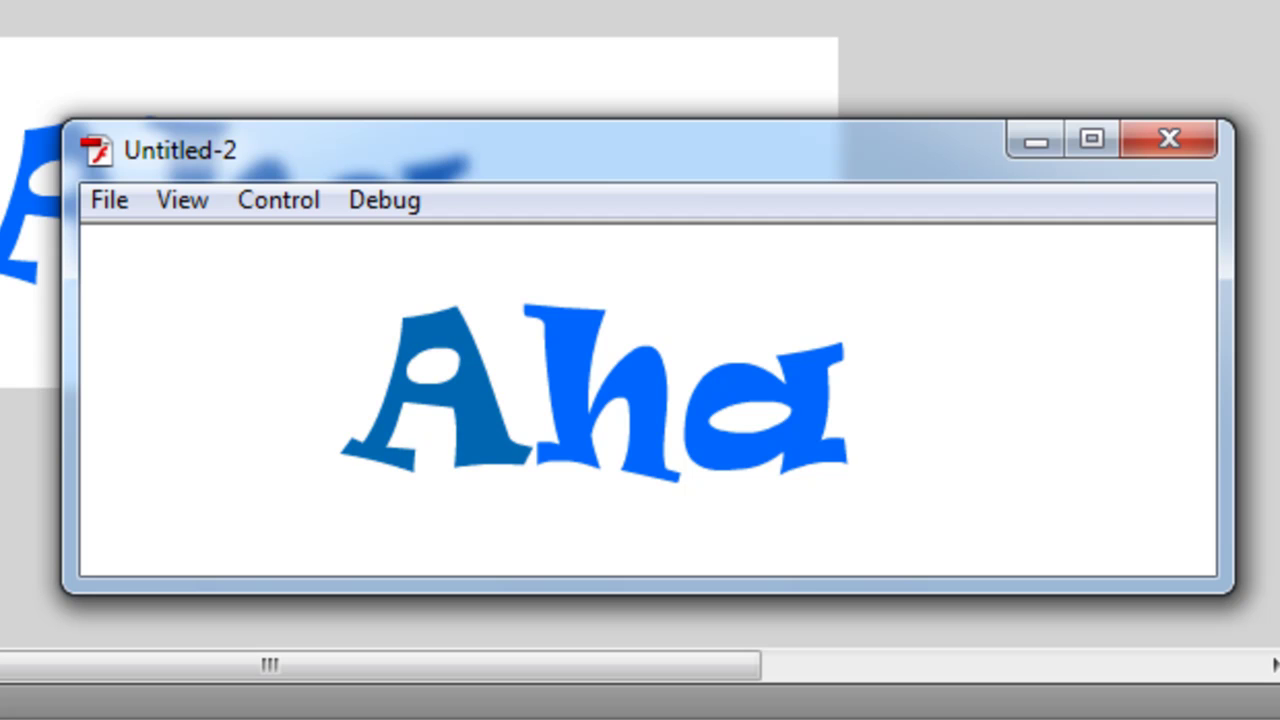
left_click(1168, 138)
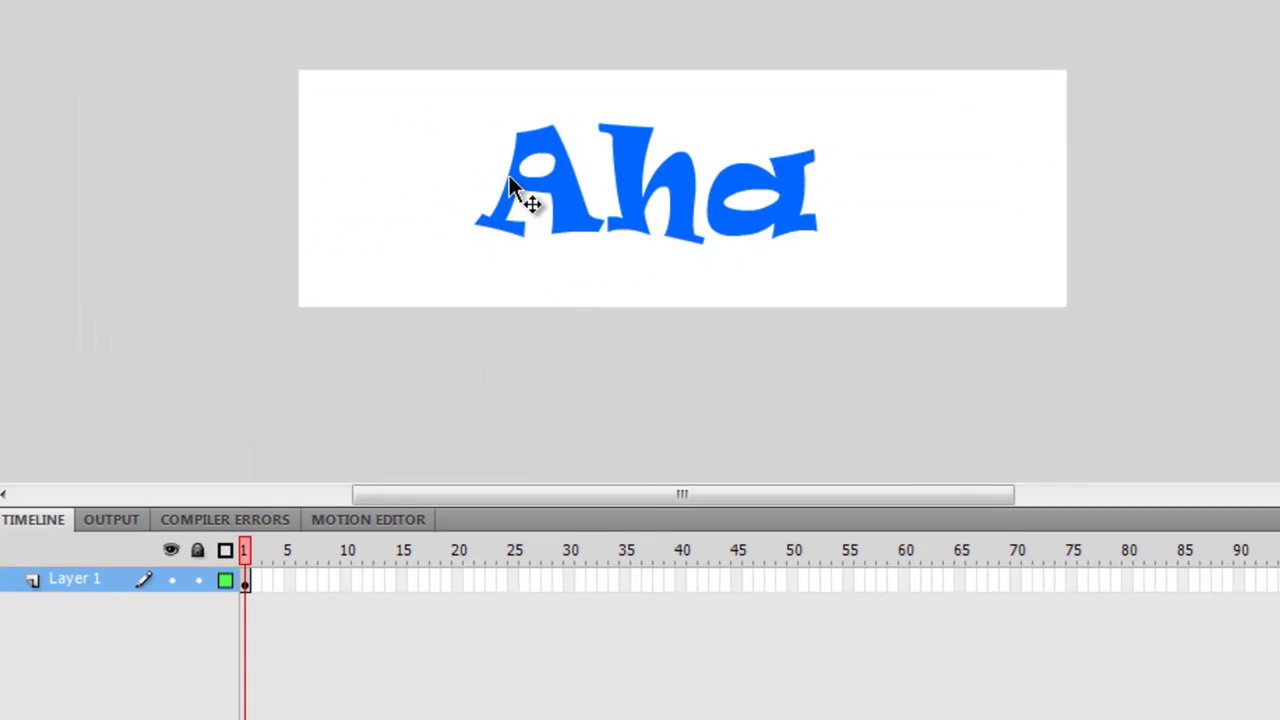
Step: Reopen the A symbol and play back the blue-to-green shape tween
left_click(566, 188)
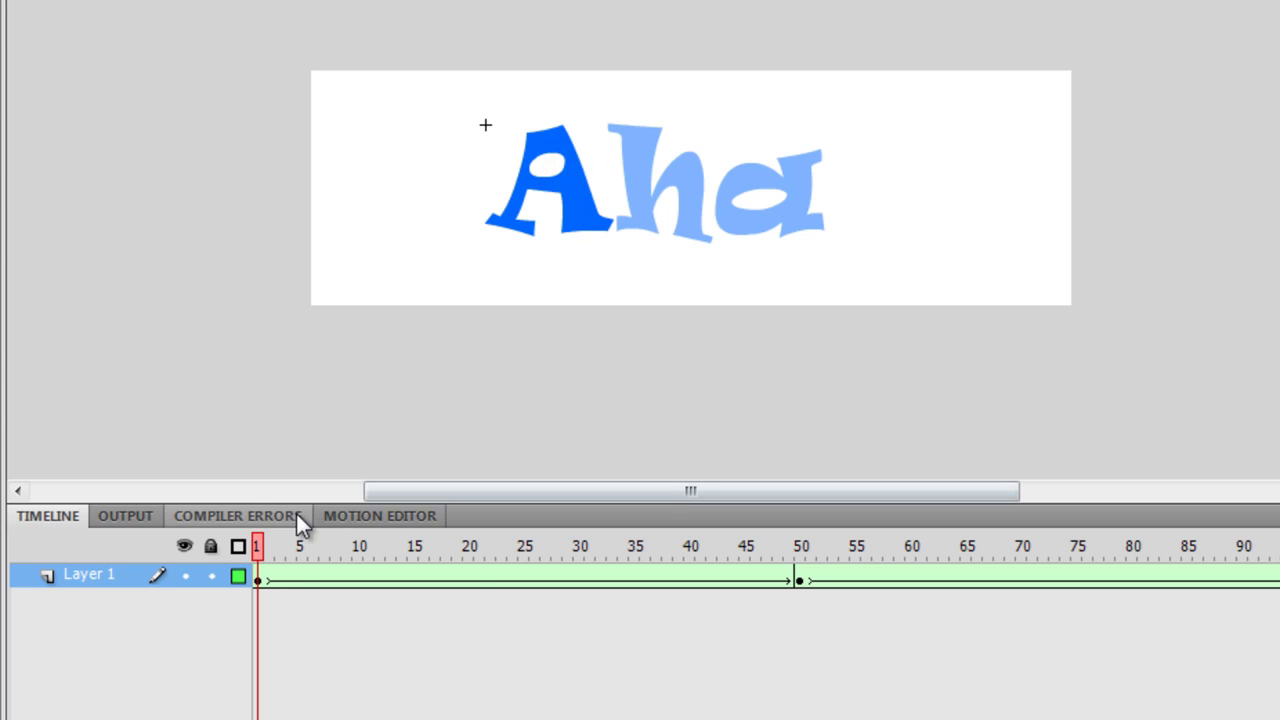
left_click_drag(262, 546, 1186, 546)
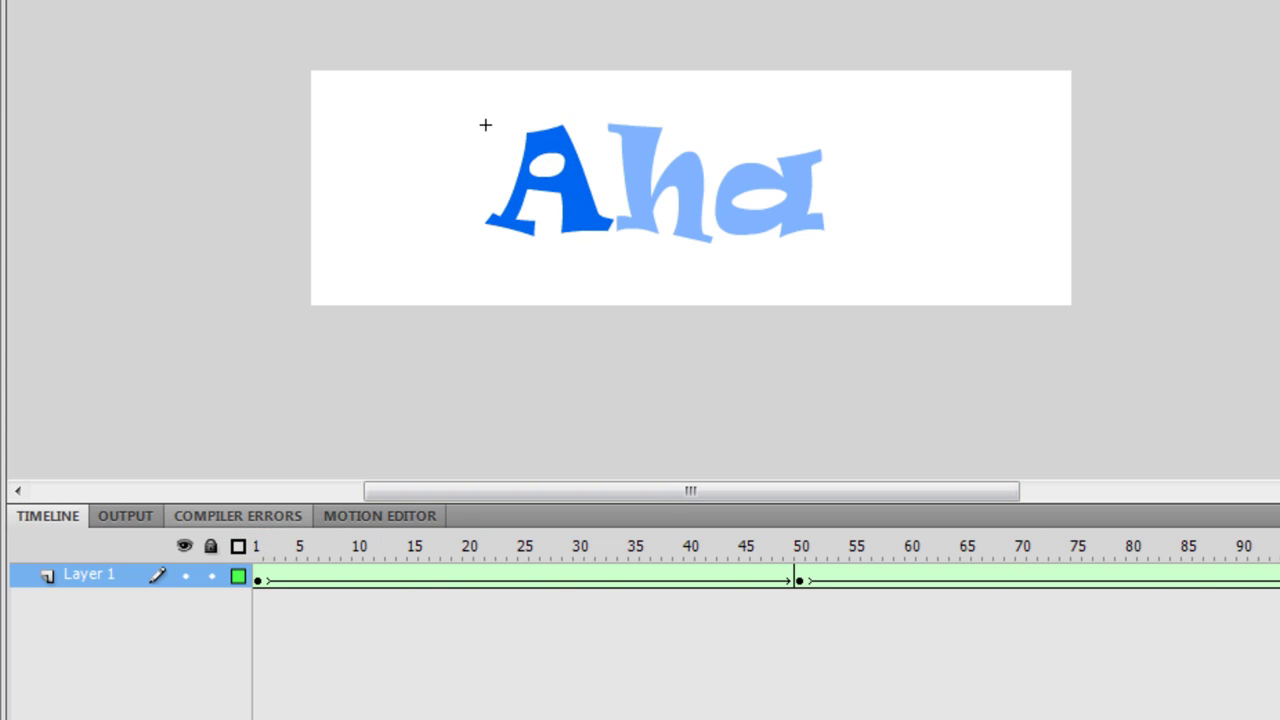
key("Return")
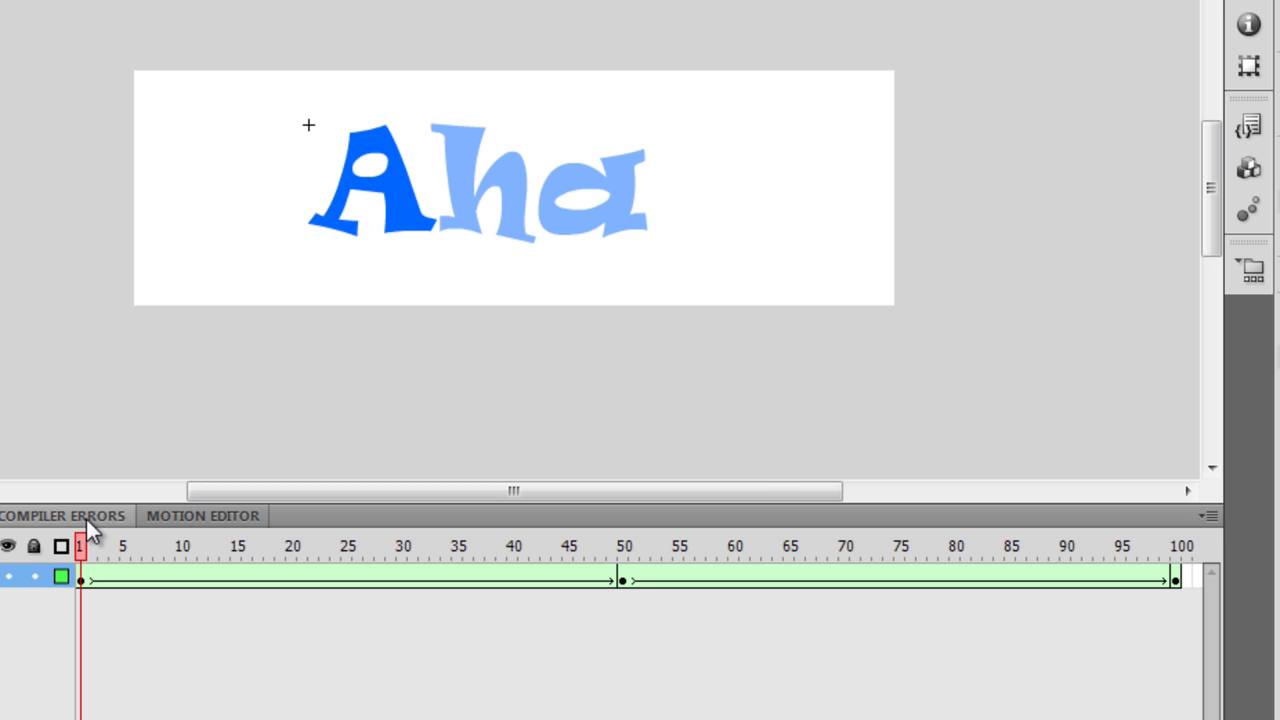
Step: Select the green A at frame 50 with the Free Transform Tool
left_click_drag(86, 540, 627, 509)
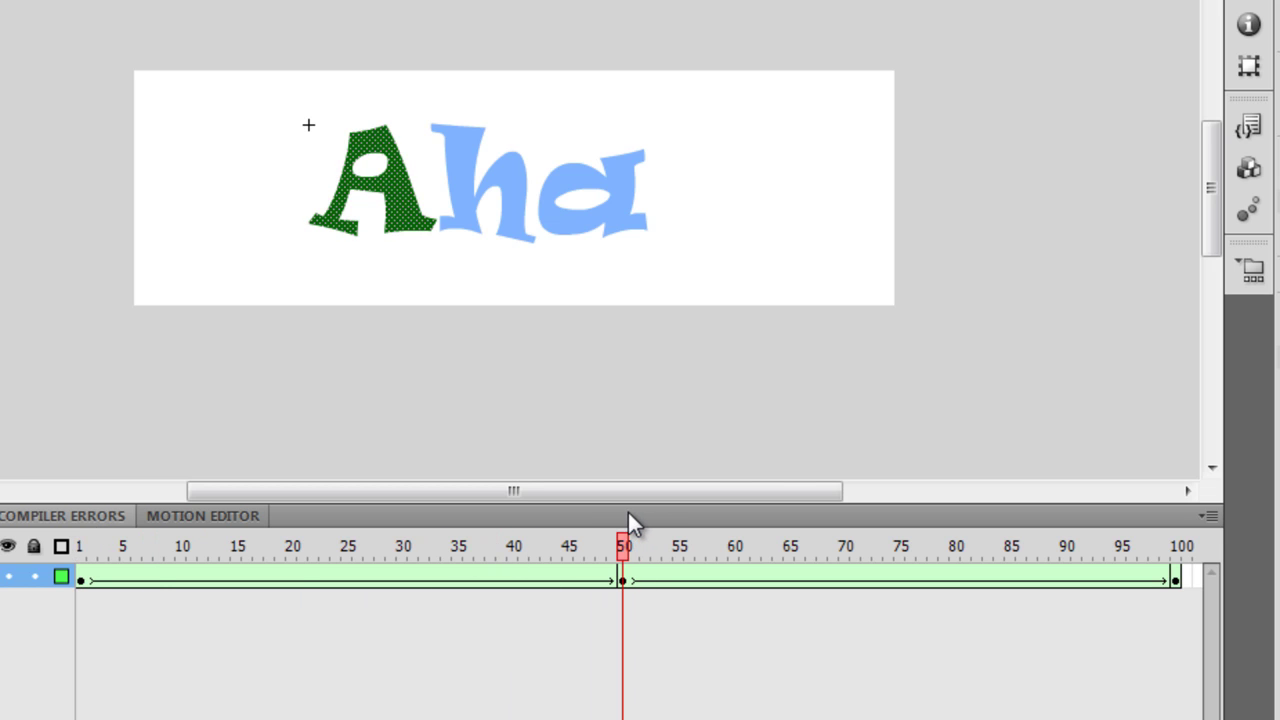
left_click(404, 219)
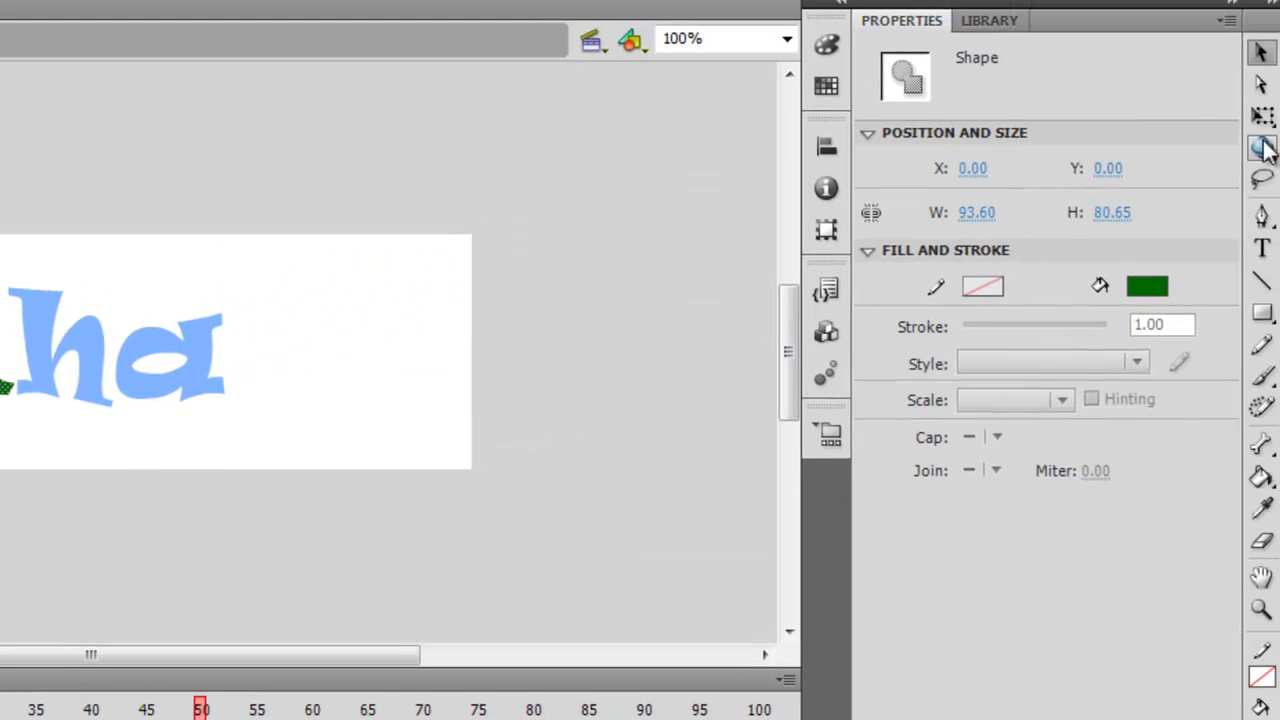
left_click(1263, 120)
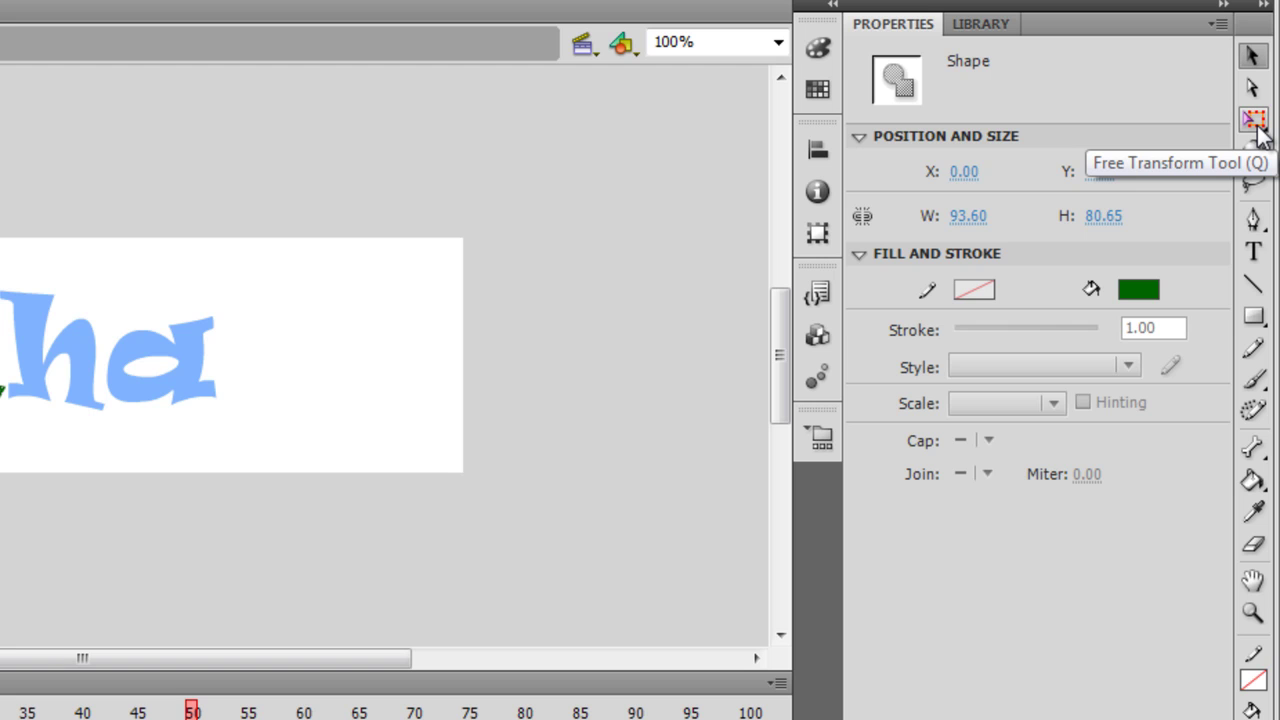
left_click(1257, 126)
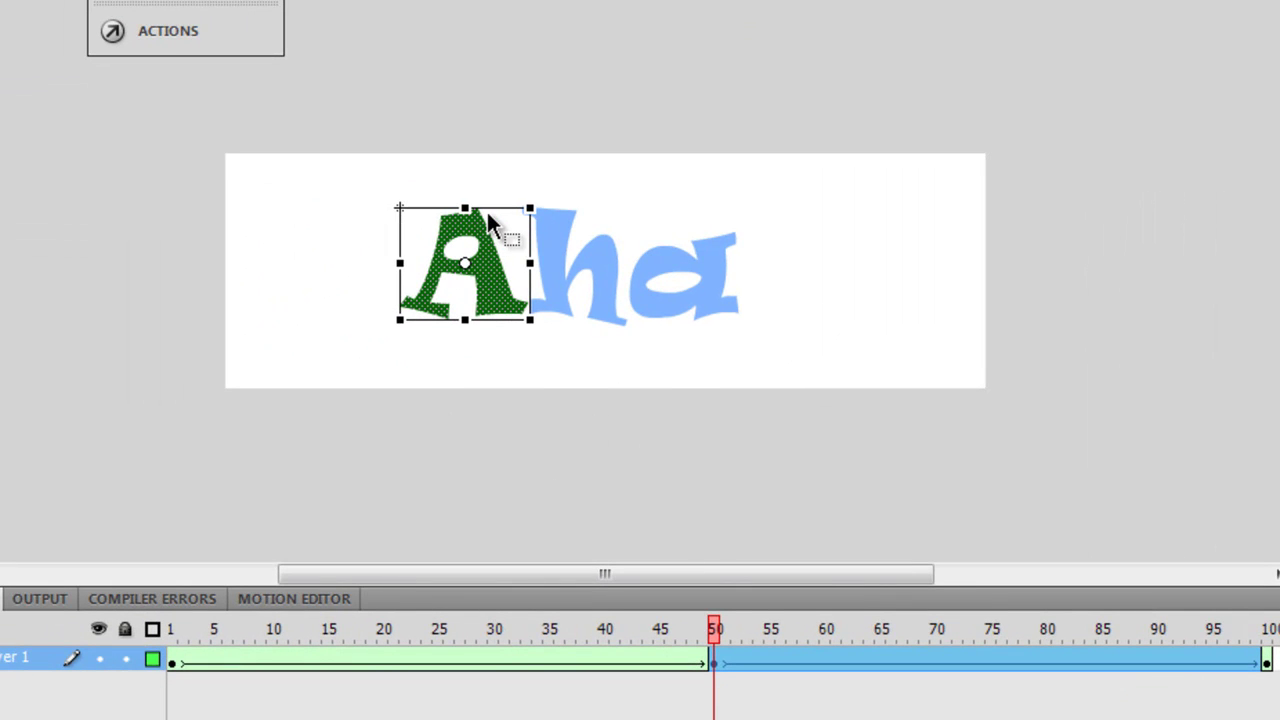
Step: Skew the green A's top at frame 50 and the blue A's bottom at frame 100, then return to Scene 1
left_click_drag(488, 207, 482, 208)
left_click_drag(718, 625, 1266, 628)
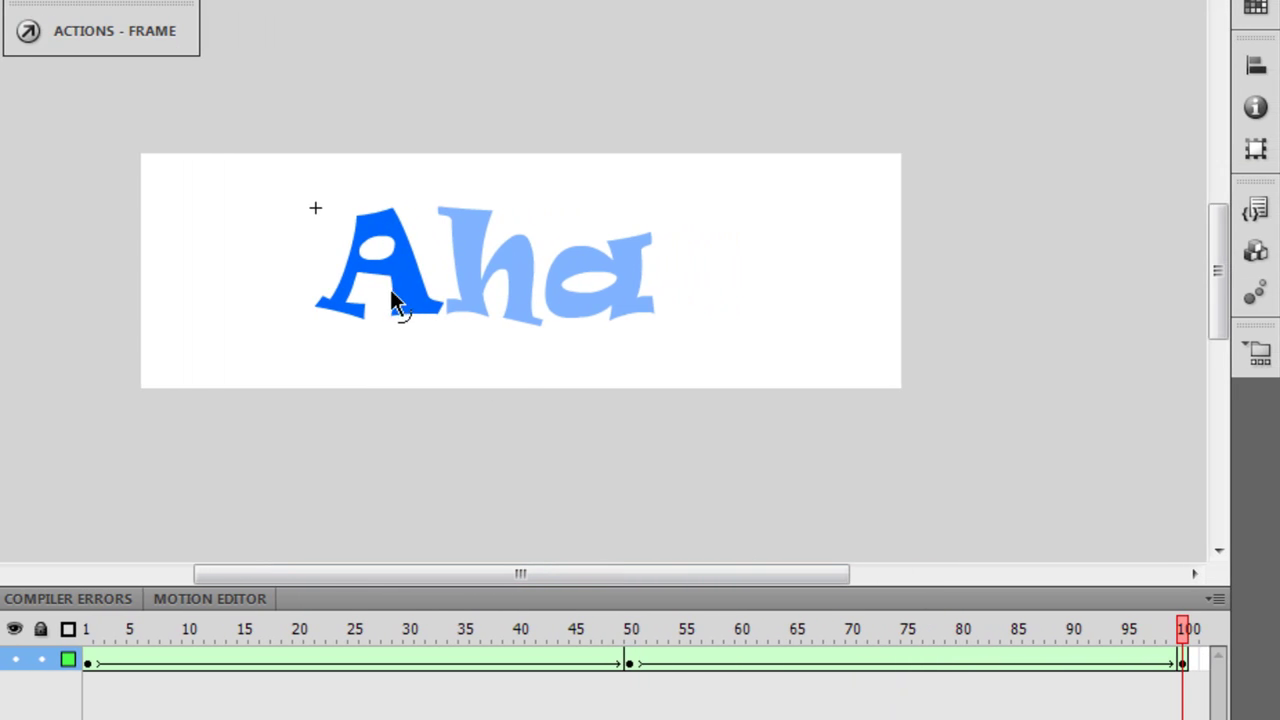
left_click(390, 300)
left_click_drag(396, 318, 387, 318)
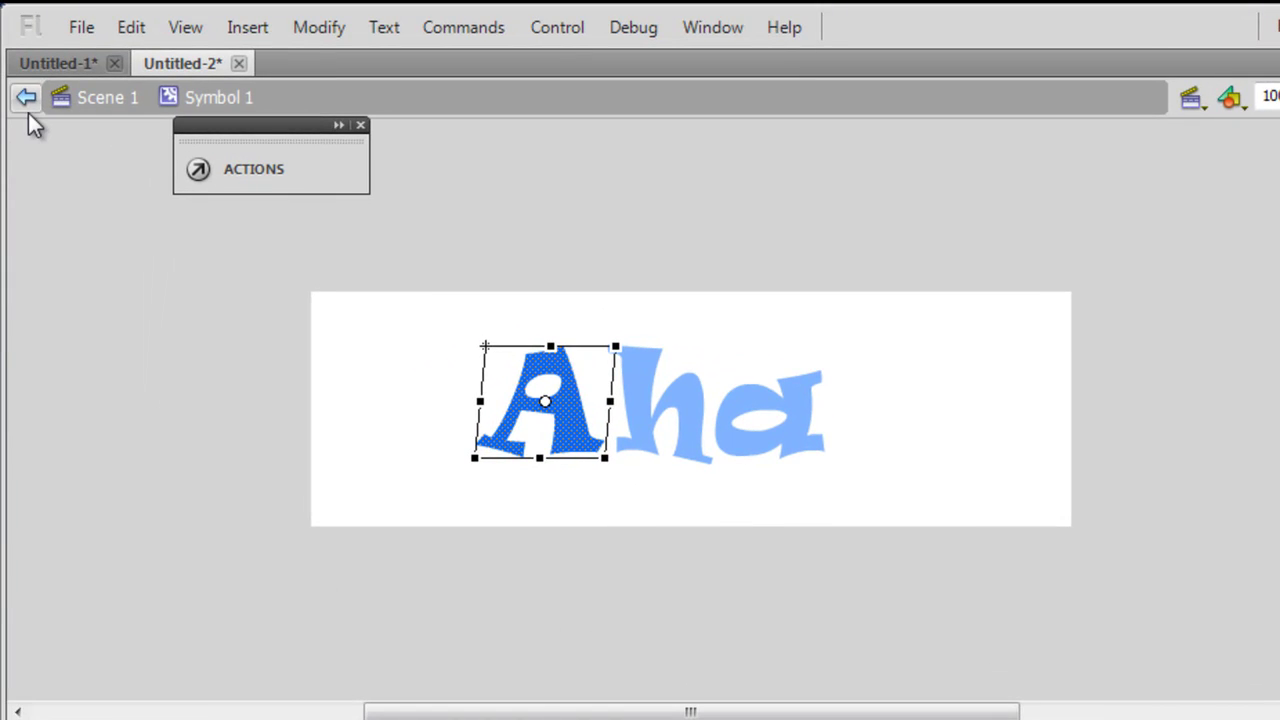
left_click(0, 79)
left_click(131, 483)
Step: Test the movie with Ctrl+Enter to watch the A shift from blue to green
key("ctrl+Return")
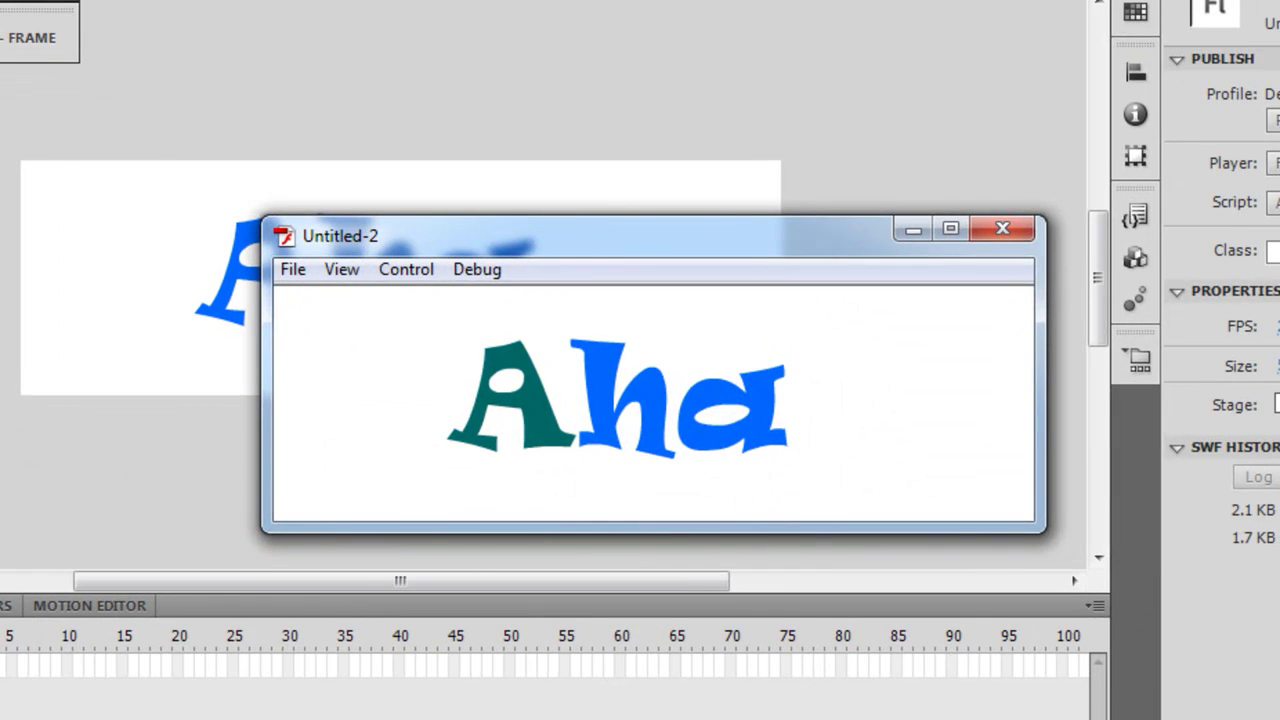